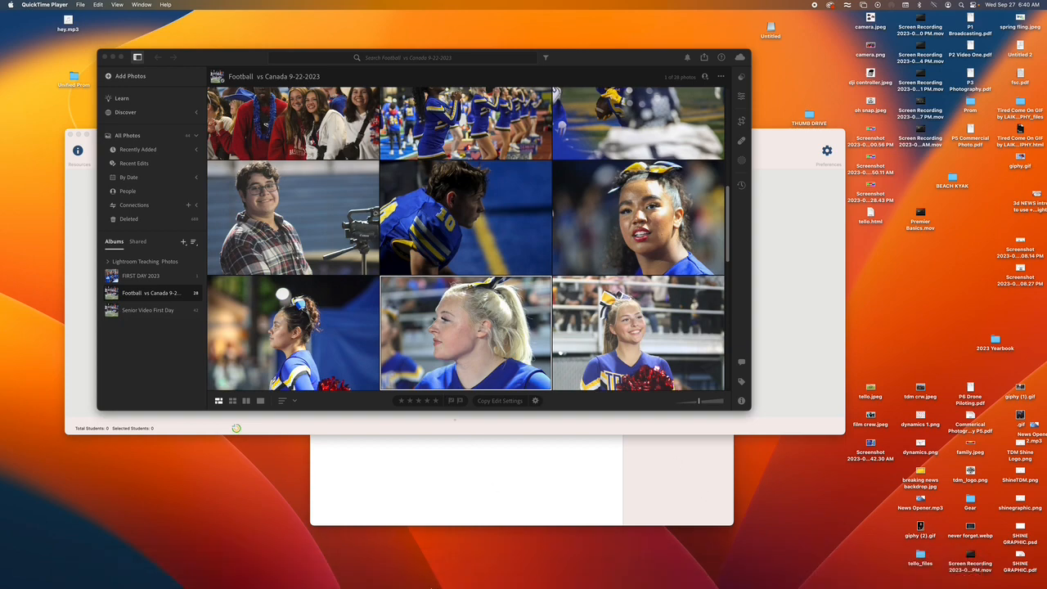
# Step: Switch to Finder and expand the DCIM and 512_0914 folders on the Untitled memory card
pyautogui.click(79, 570)
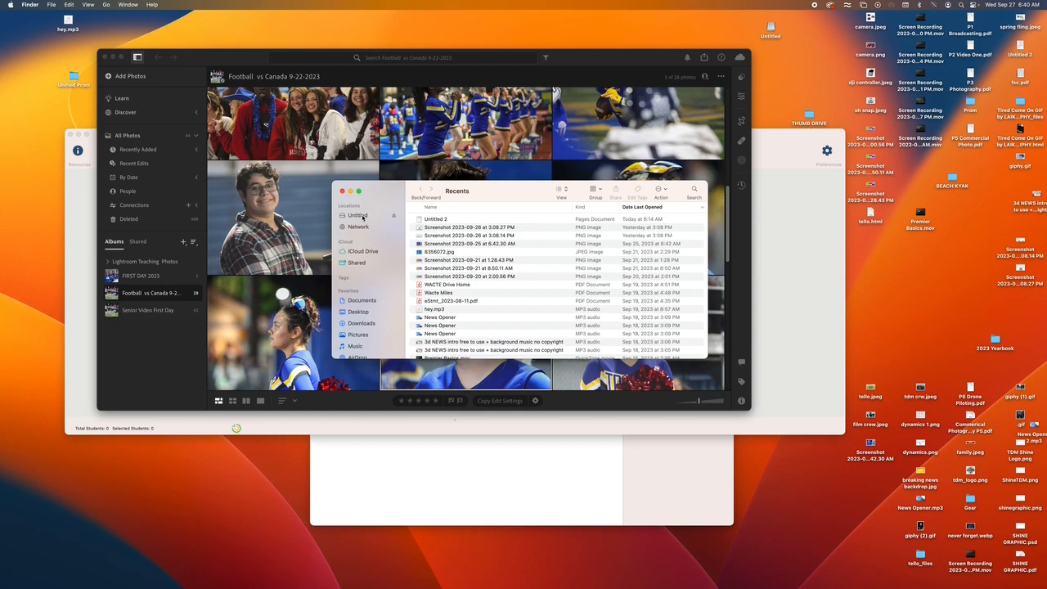
pyautogui.click(358, 215)
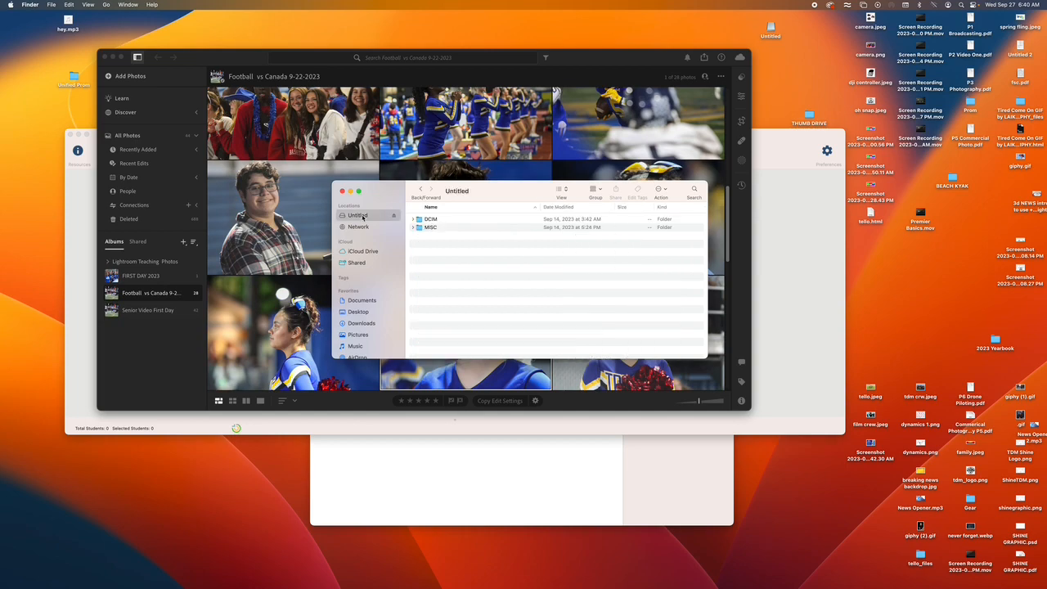
pyautogui.click(426, 220)
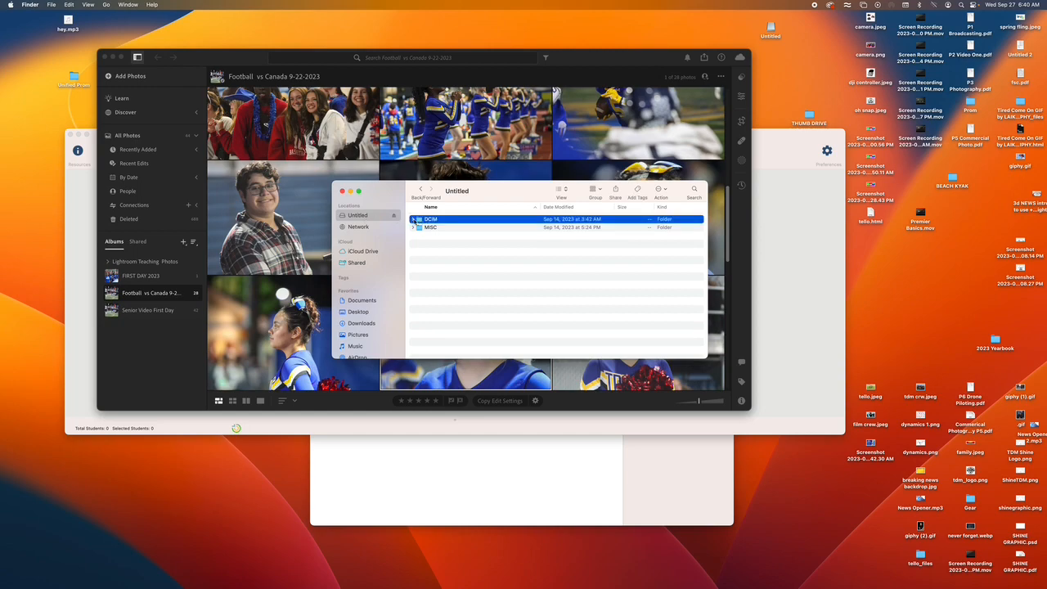
pyautogui.click(413, 219)
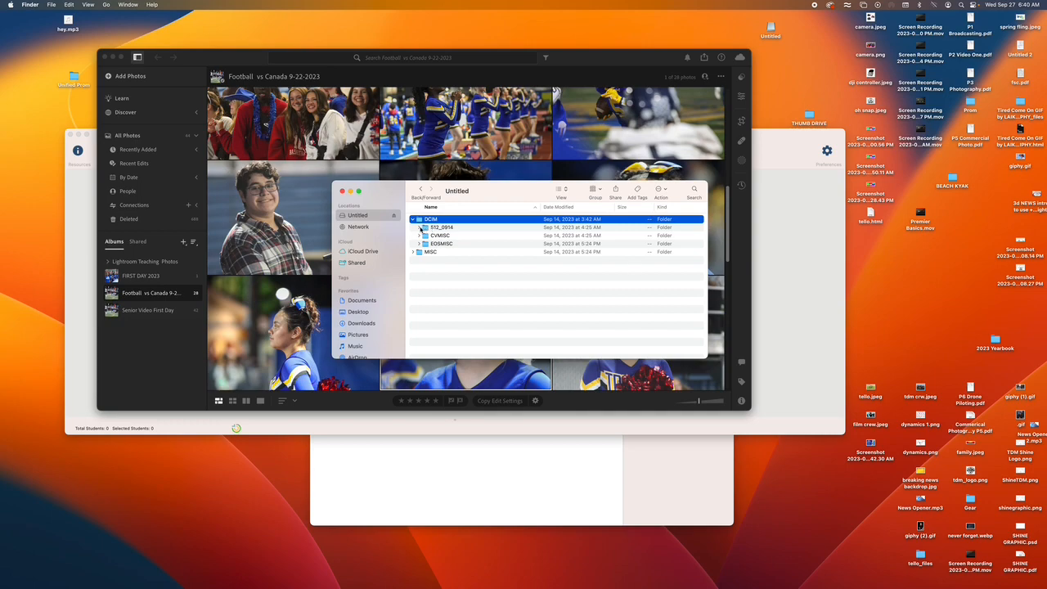
pyautogui.click(420, 228)
# Step: Preview several photos in the 512_0914 folder, starting with IMG_6380.JPG, and close the Finder window
pyautogui.click(456, 259)
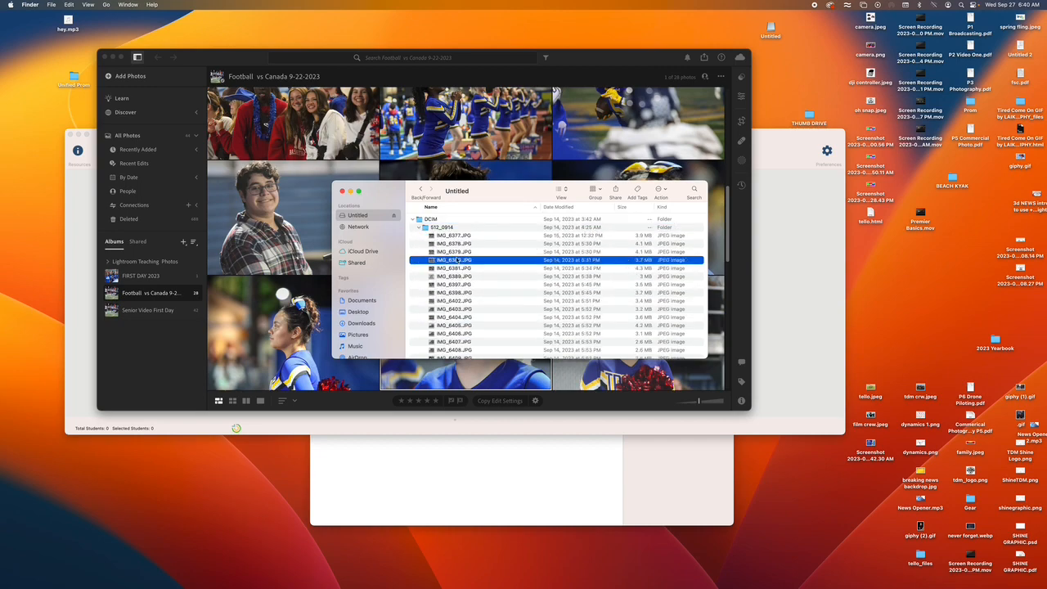
pyautogui.press('space')
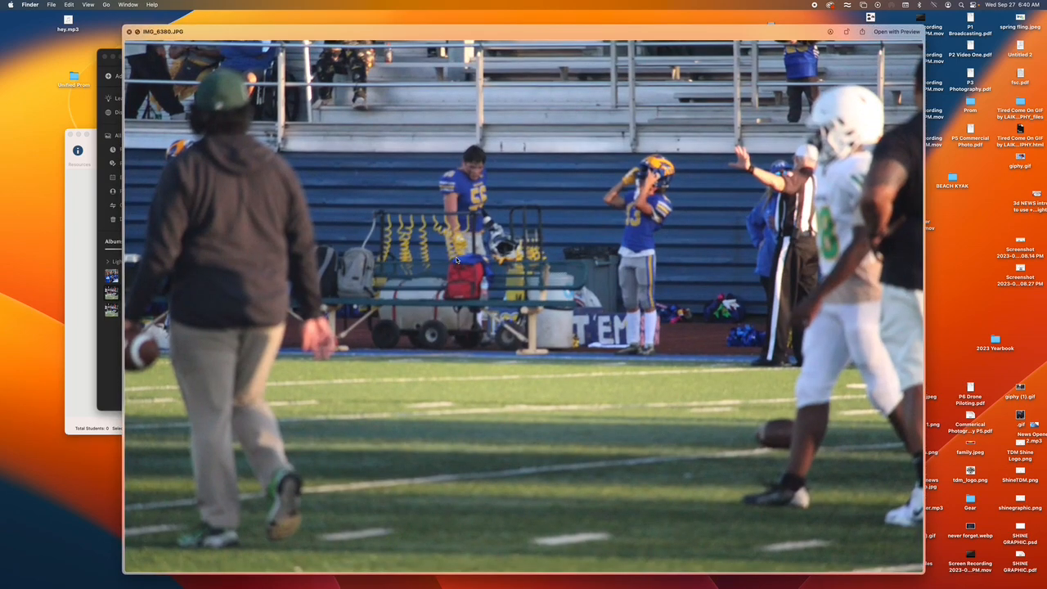
pyautogui.press('Down')
pyautogui.press('Down')
pyautogui.press('Down')
pyautogui.press('Down')
pyautogui.press('Down')
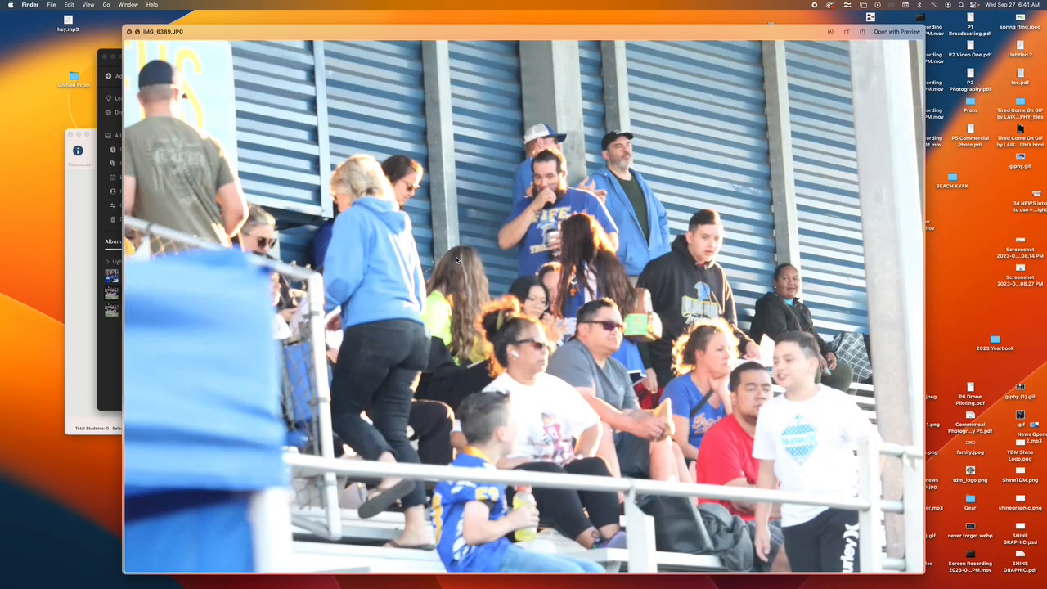
pyautogui.press('space')
pyautogui.scroll(-1, 448, 253)
pyautogui.scroll(1, 448, 254)
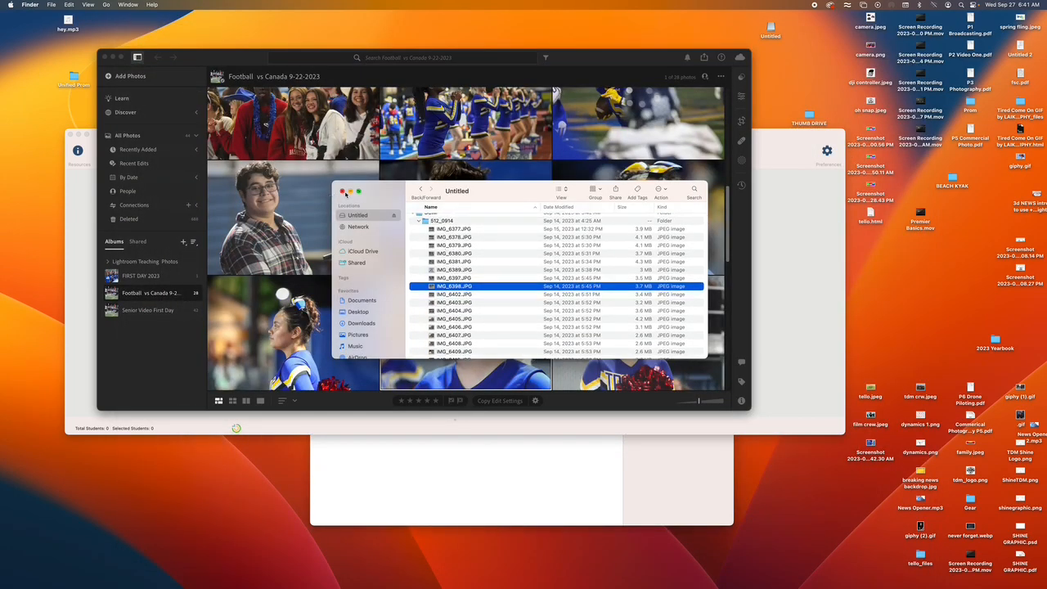
pyautogui.click(342, 192)
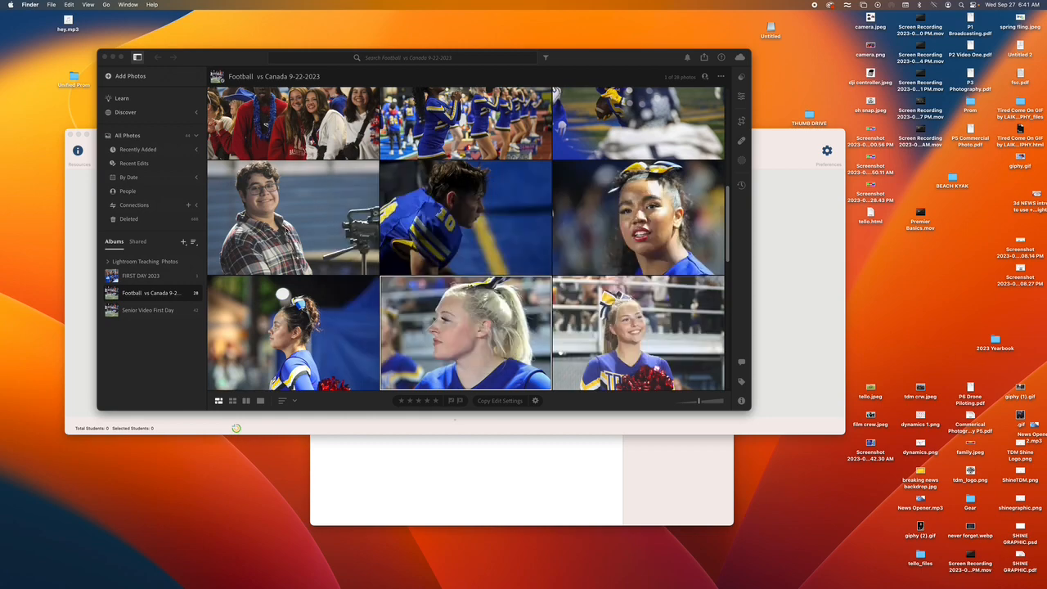
# Step: In Lightroom, start adding photos from the connected Untitled device and deselect all of its photos
pyautogui.click(141, 77)
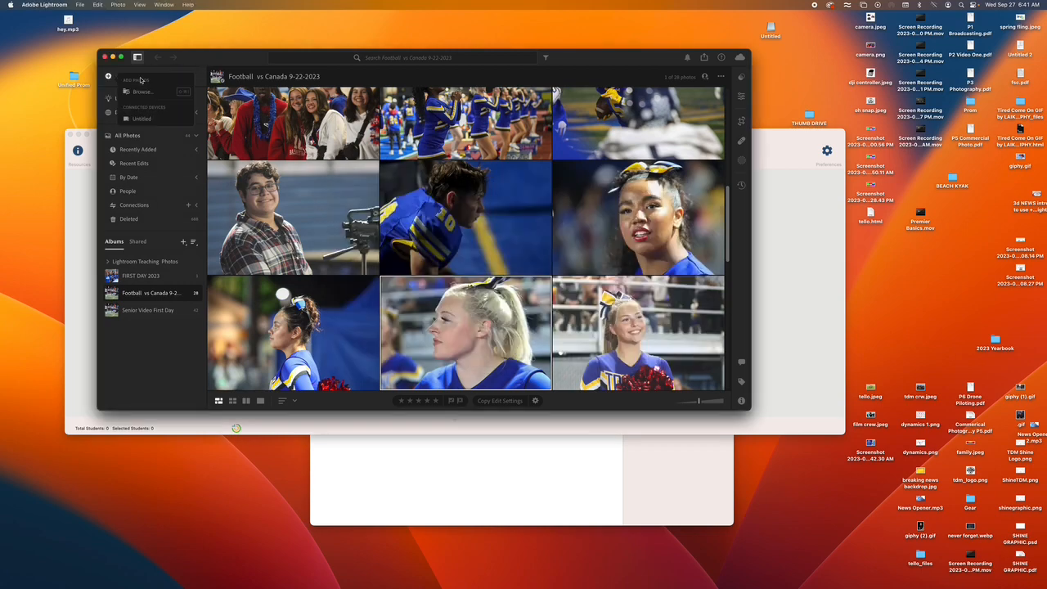
pyautogui.click(147, 120)
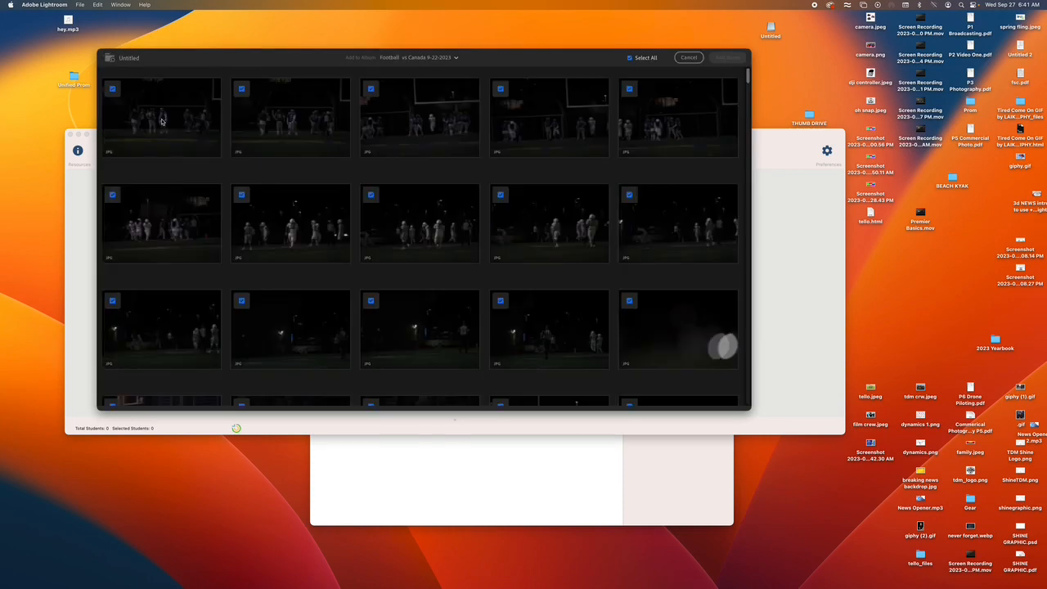
pyautogui.scroll(-3, 485, 211)
pyautogui.scroll(-10, 485, 211)
pyautogui.scroll(-10, 485, 211)
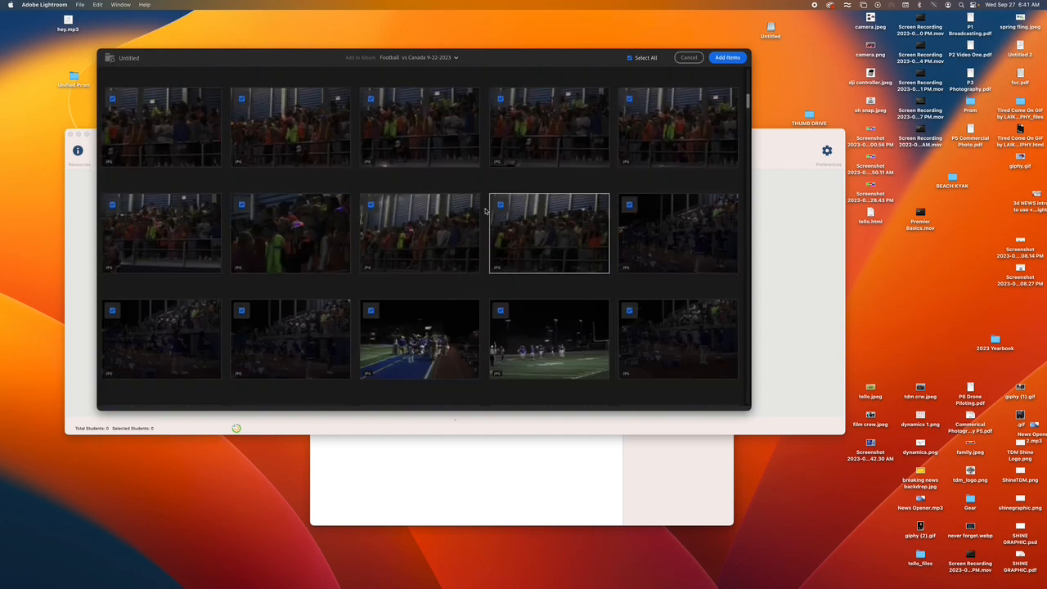
pyautogui.scroll(-10, 485, 211)
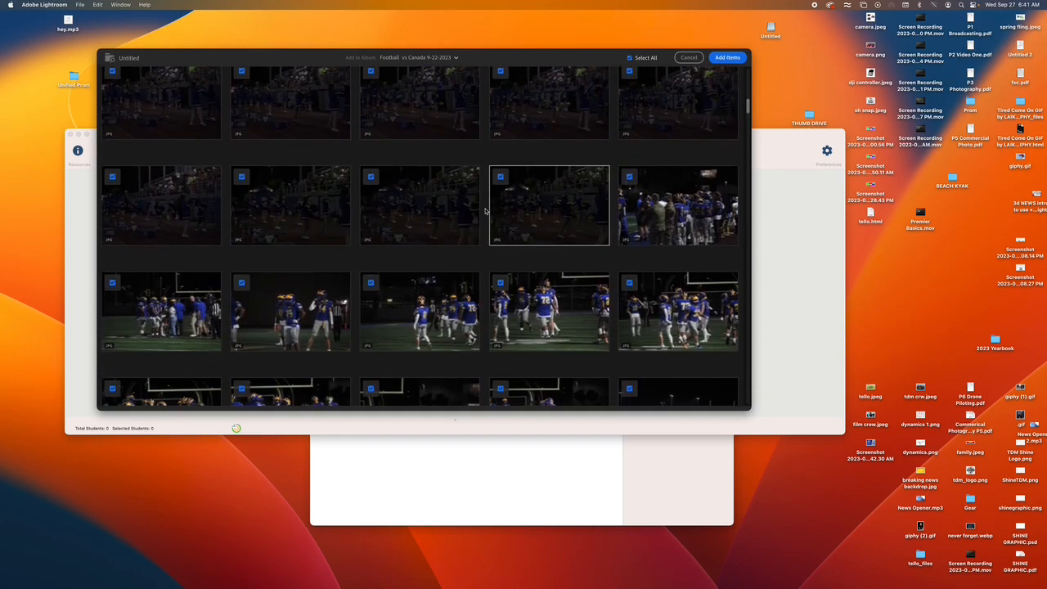
pyautogui.scroll(-10, 485, 211)
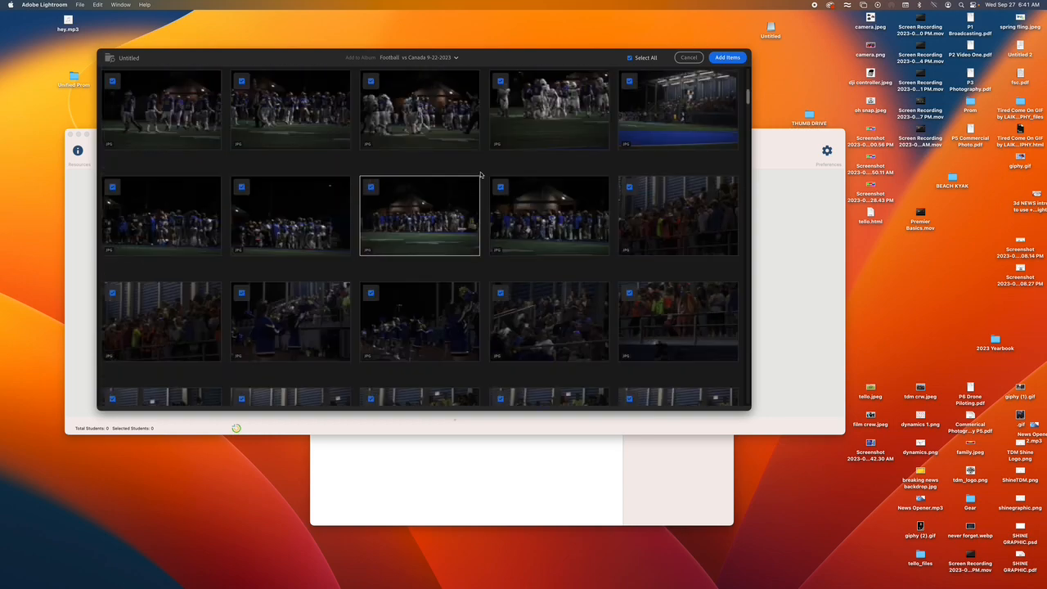
pyautogui.scroll(-8, 480, 176)
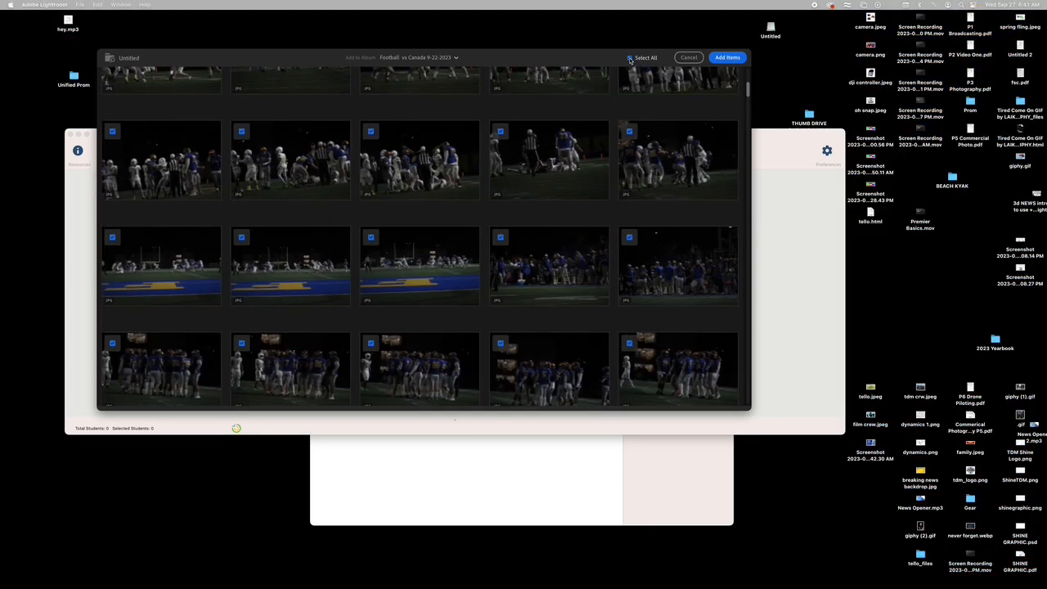
pyautogui.click(630, 59)
# Step: Pick two photos of the blue-jersey players on the field and add them to the Football vs Canada 9-22-2023 album
pyautogui.scroll(-5, 459, 237)
pyautogui.scroll(-10, 461, 264)
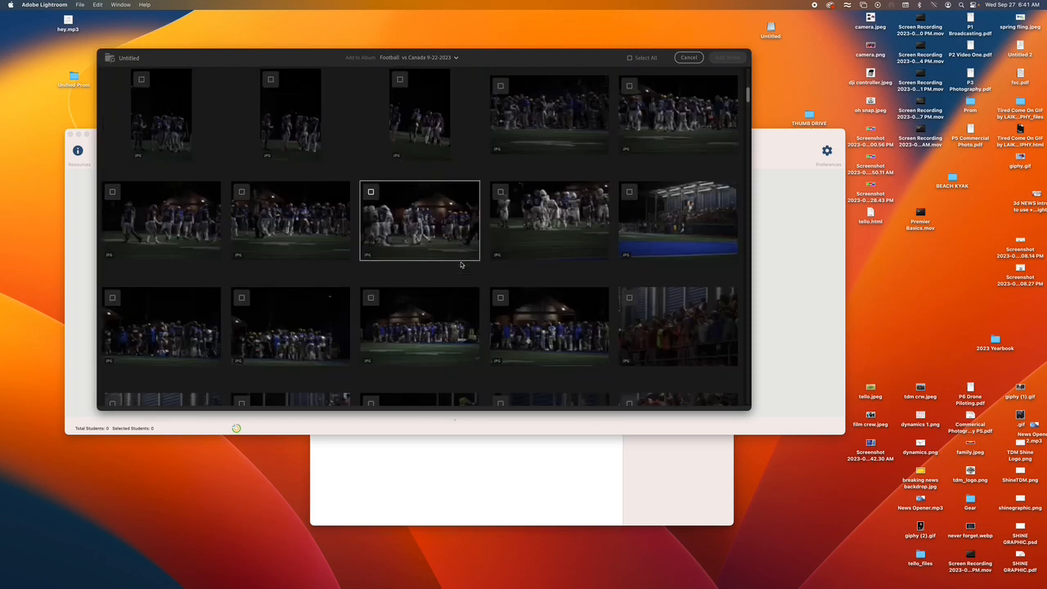
pyautogui.scroll(-2, 460, 264)
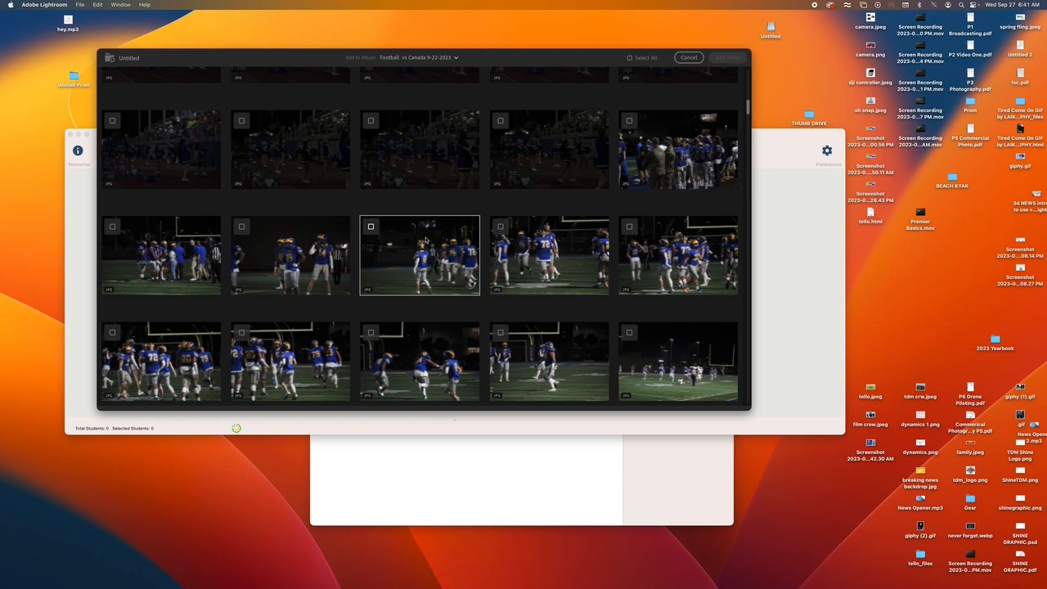
pyautogui.click(371, 227)
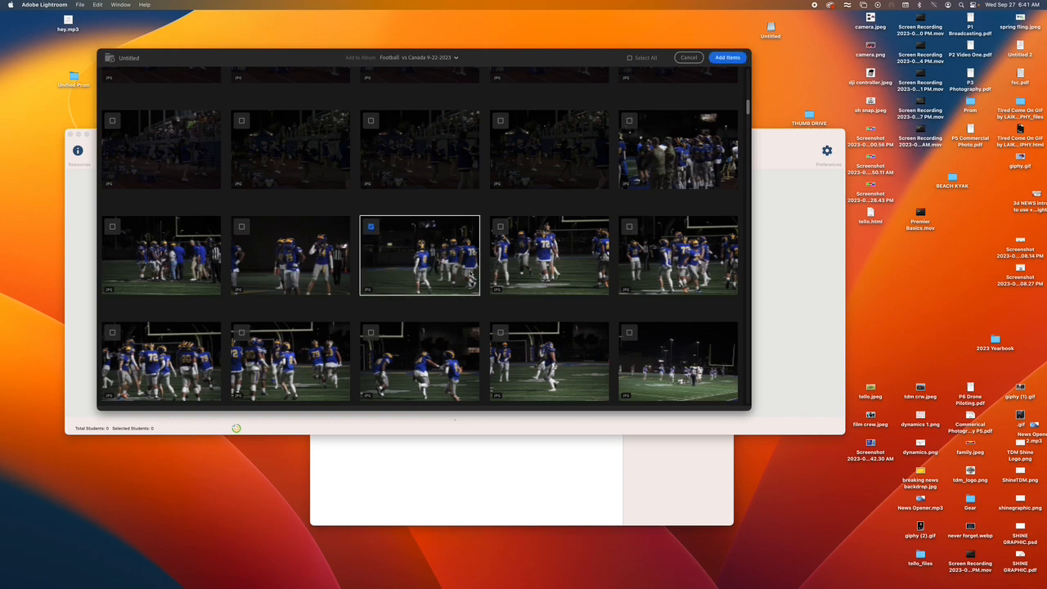
pyautogui.click(500, 333)
pyautogui.scroll(-1, 499, 333)
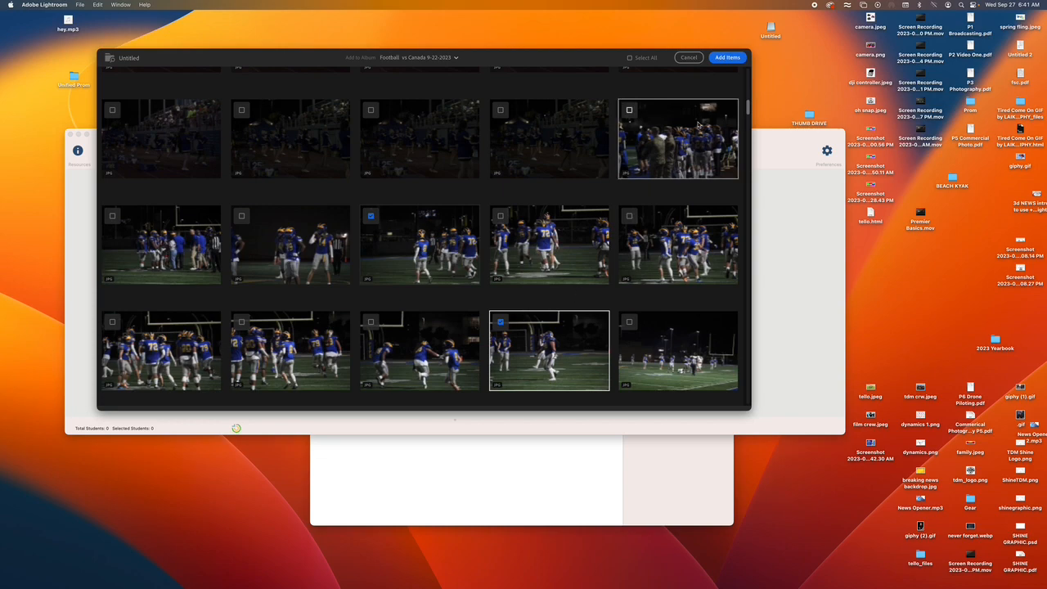
pyautogui.click(723, 59)
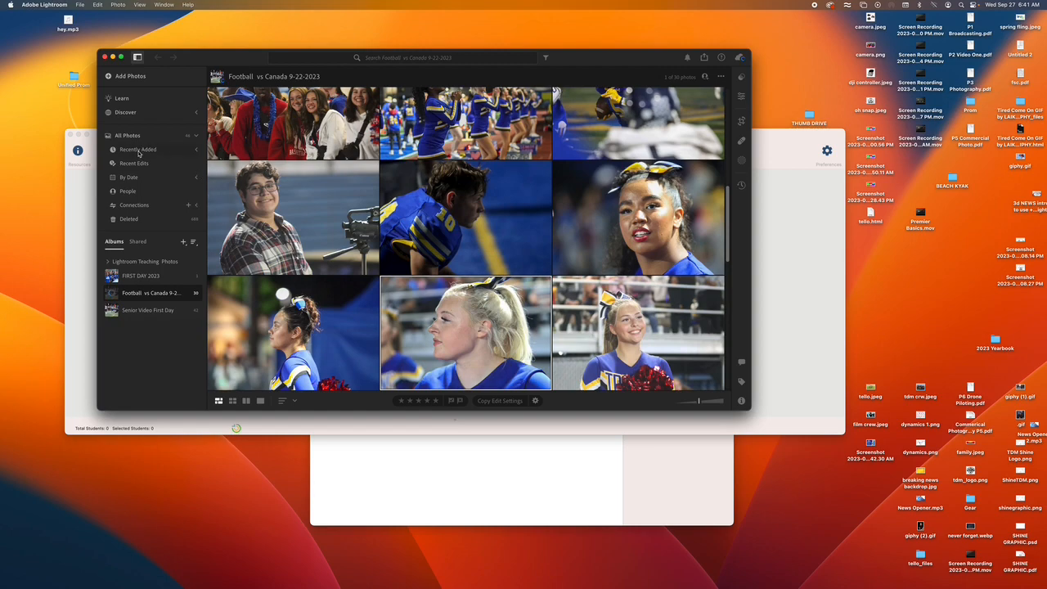
# Step: Show the photos of the most recent import, listed as Just now under Recently Added
pyautogui.scroll(5, 329, 166)
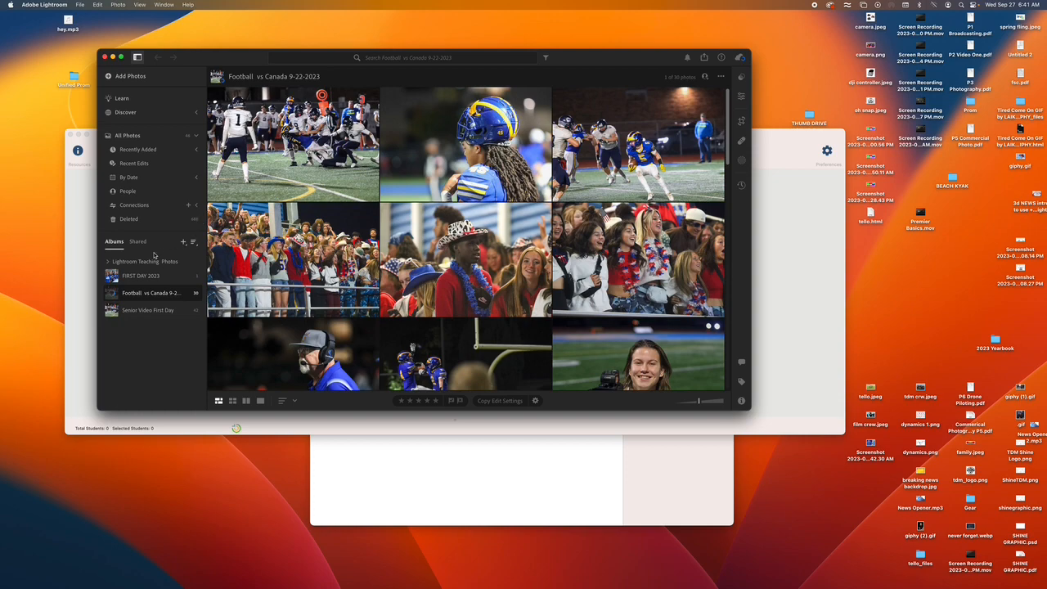
pyautogui.click(137, 150)
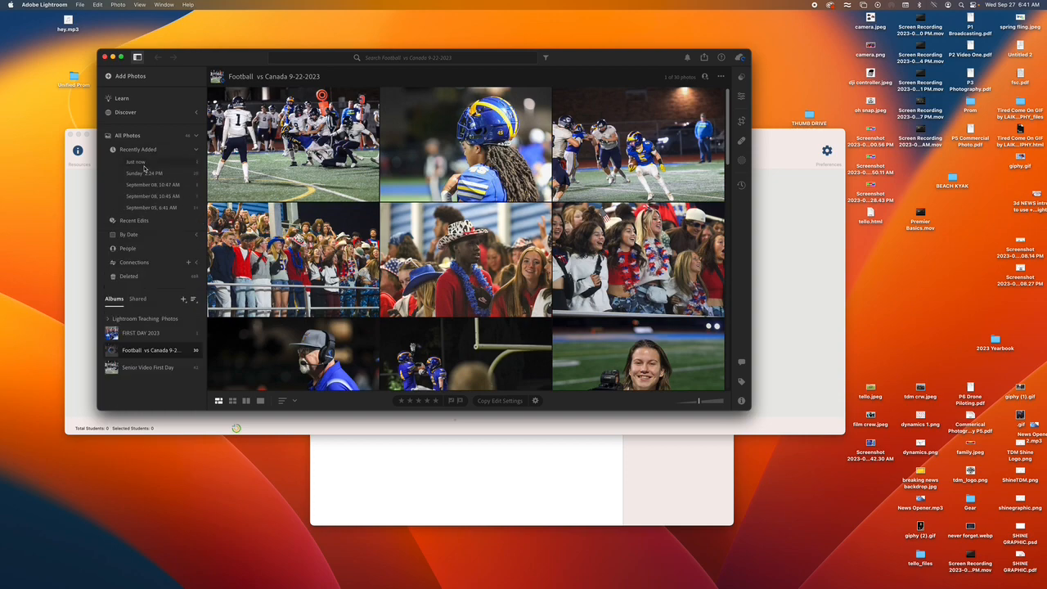
pyautogui.click(143, 166)
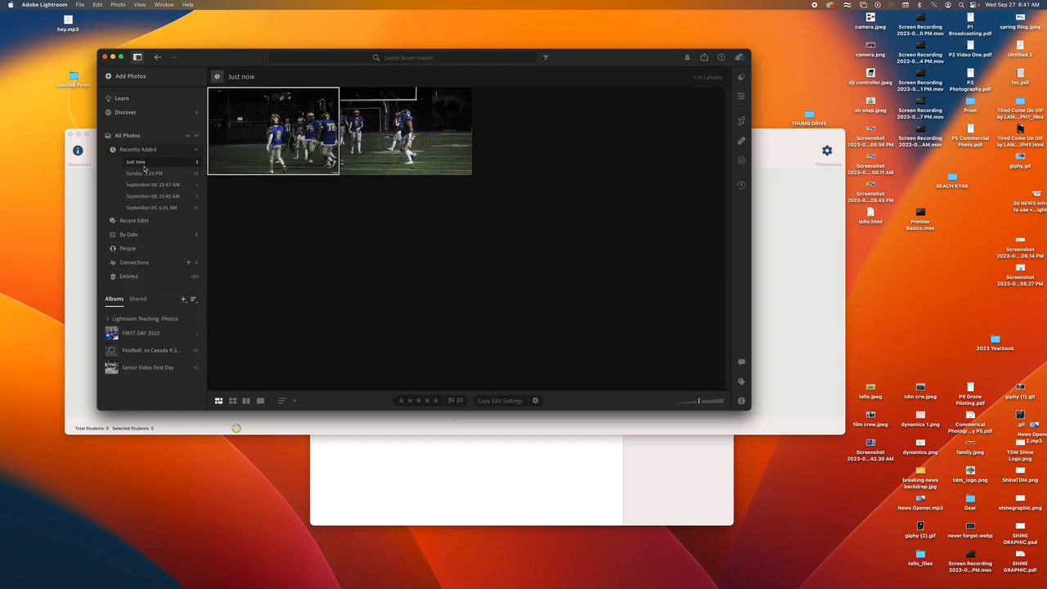
# Step: Create a new album named "Football Practice" without including the selected photo
pyautogui.click(184, 300)
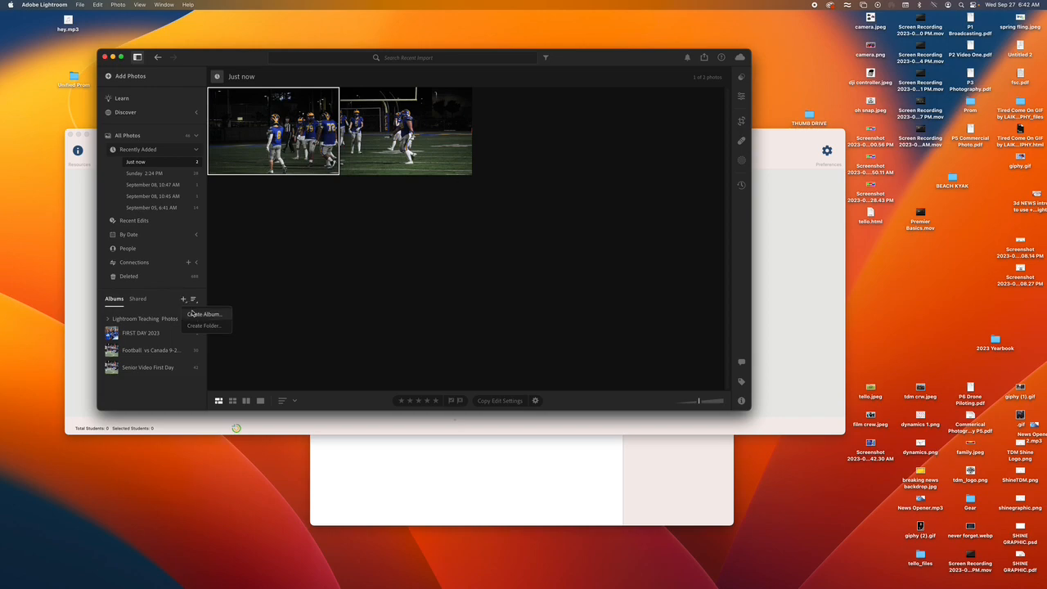
pyautogui.click(199, 314)
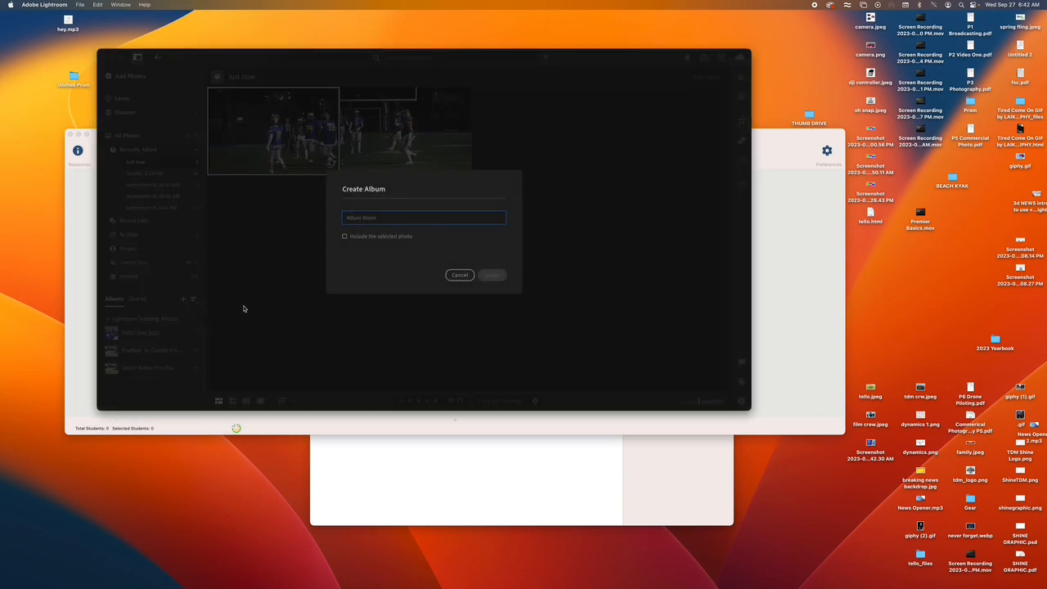
pyautogui.write('Football F')
pyautogui.write('ractice')
pyautogui.click(494, 275)
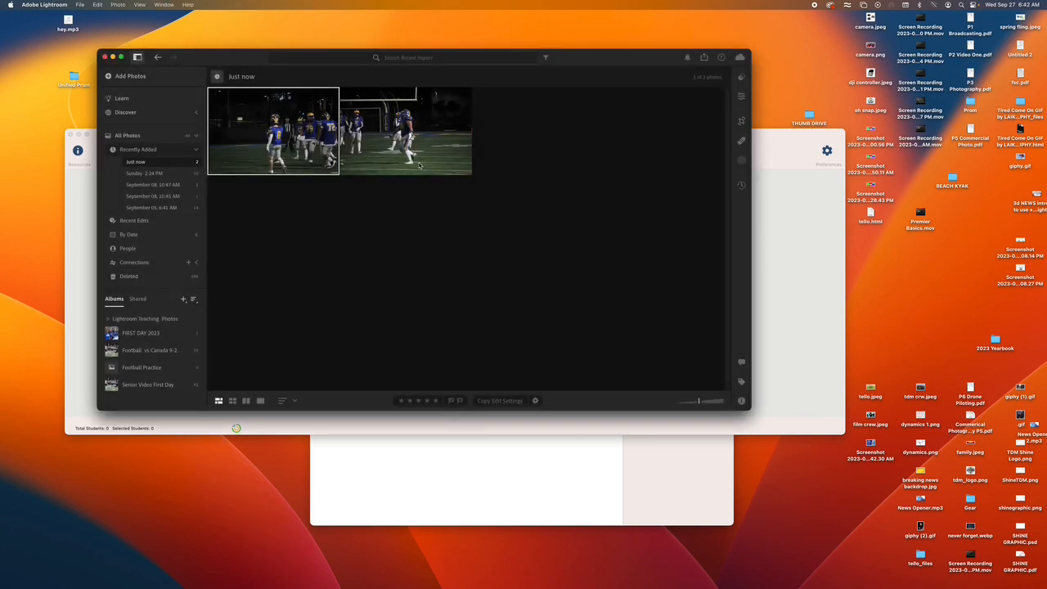
# Step: Add both newly imported photos to the Football Practice album and open that album
pyautogui.keyDown('shift'); pyautogui.click(421, 165); pyautogui.keyUp('shift')
pyautogui.moveTo(305, 156); pyautogui.dragTo(186, 372)
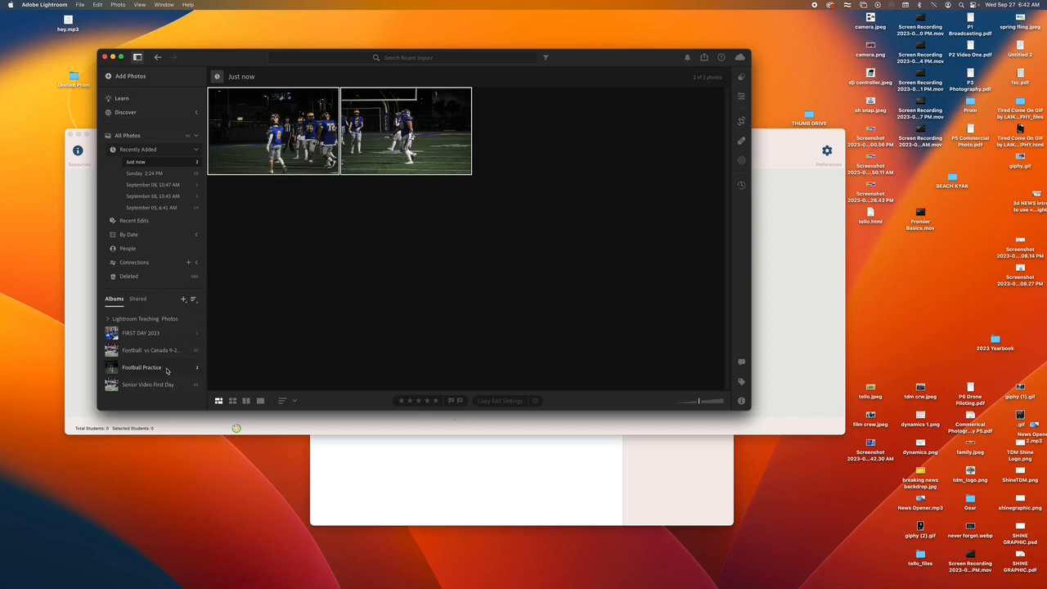
pyautogui.click(167, 371)
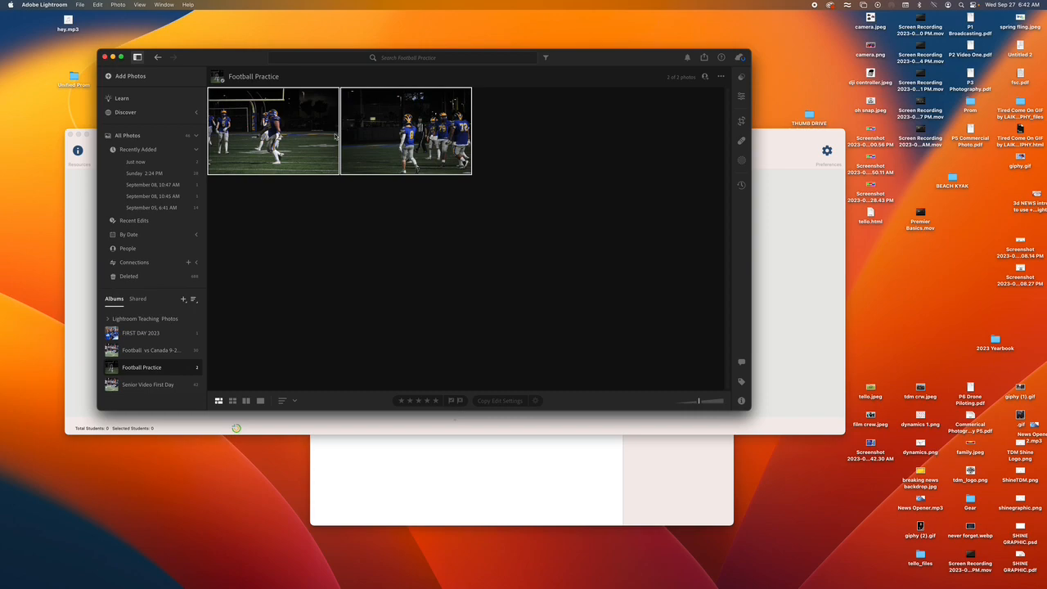
# Step: Open the first photo of the Football Practice album for editing and apply the automatic light and color settings
pyautogui.click(338, 196)
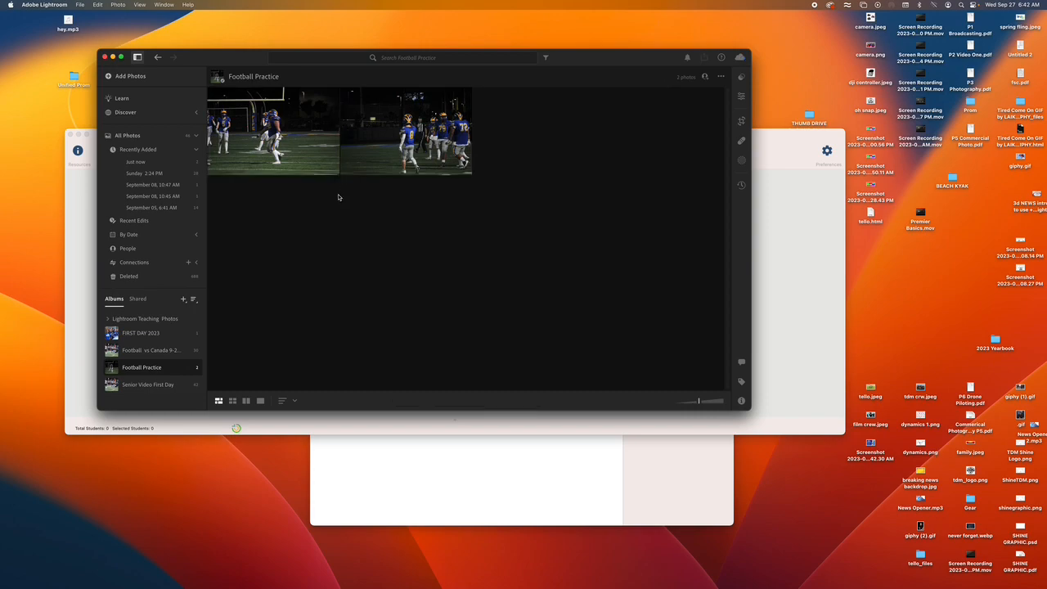
pyautogui.doubleClick(300, 151)
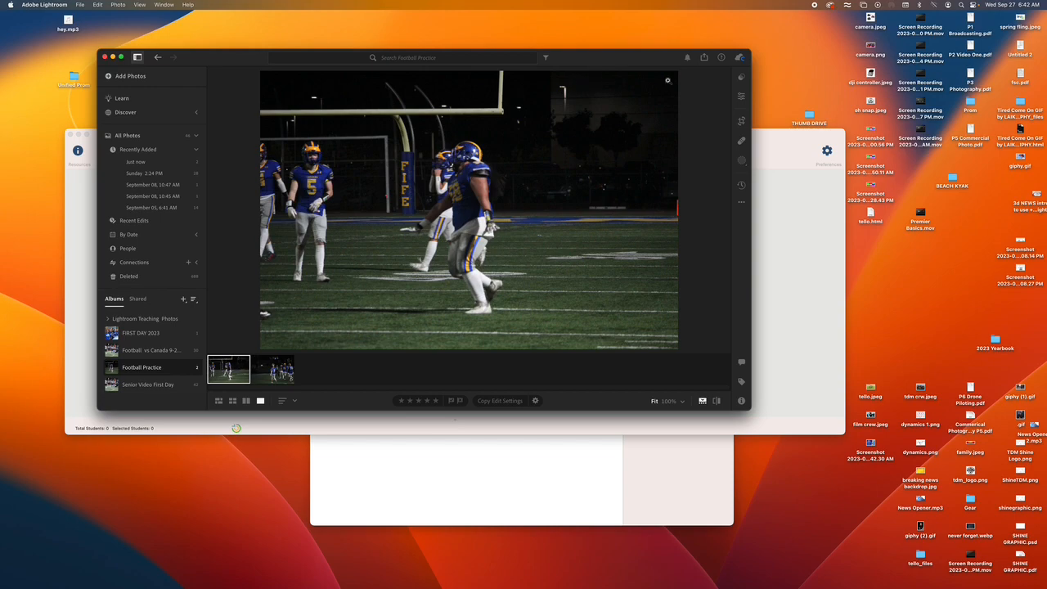
pyautogui.click(741, 97)
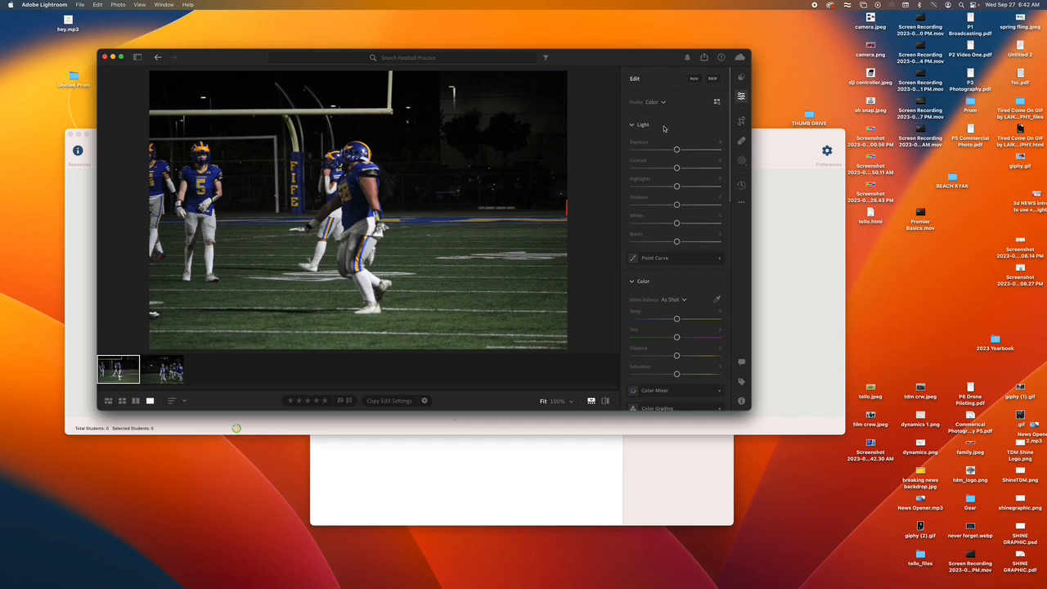
pyautogui.click(694, 78)
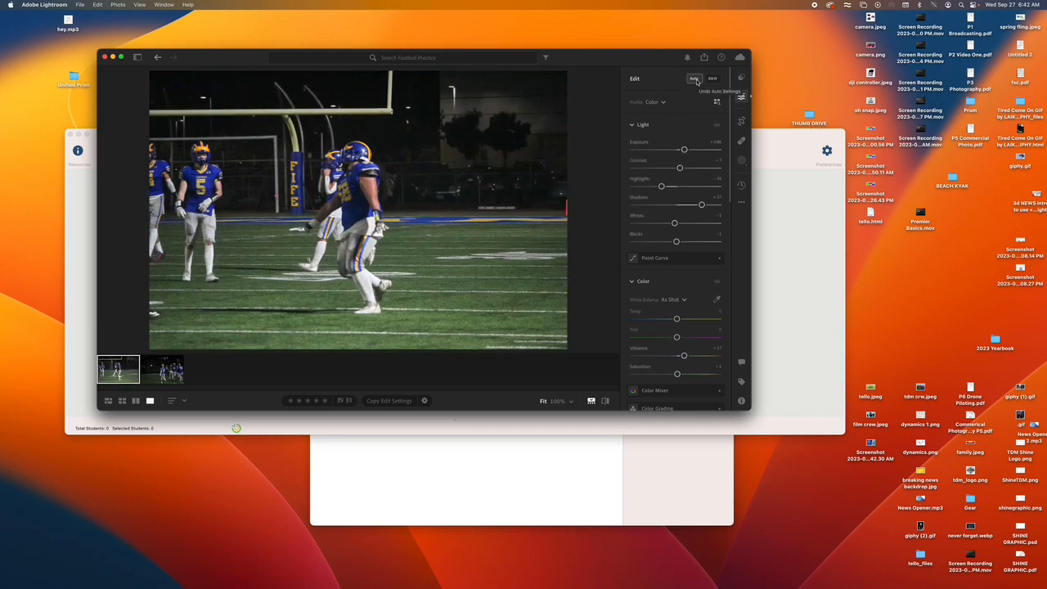
# Step: Look through the photo's Color, Effects, Detail and Optics edit settings
pyautogui.scroll(-3, 694, 284)
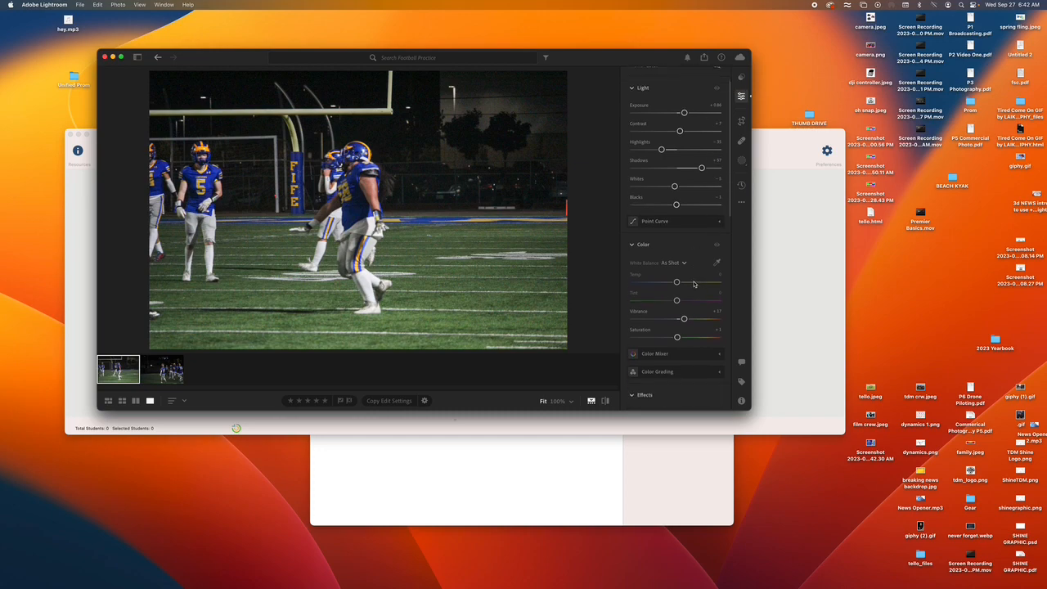
pyautogui.moveTo(684, 286)
pyautogui.mouseDown()
pyautogui.moveTo(712, 285)
pyautogui.moveTo(684, 286)
pyautogui.mouseUp()
pyautogui.scroll(-7, 664, 344)
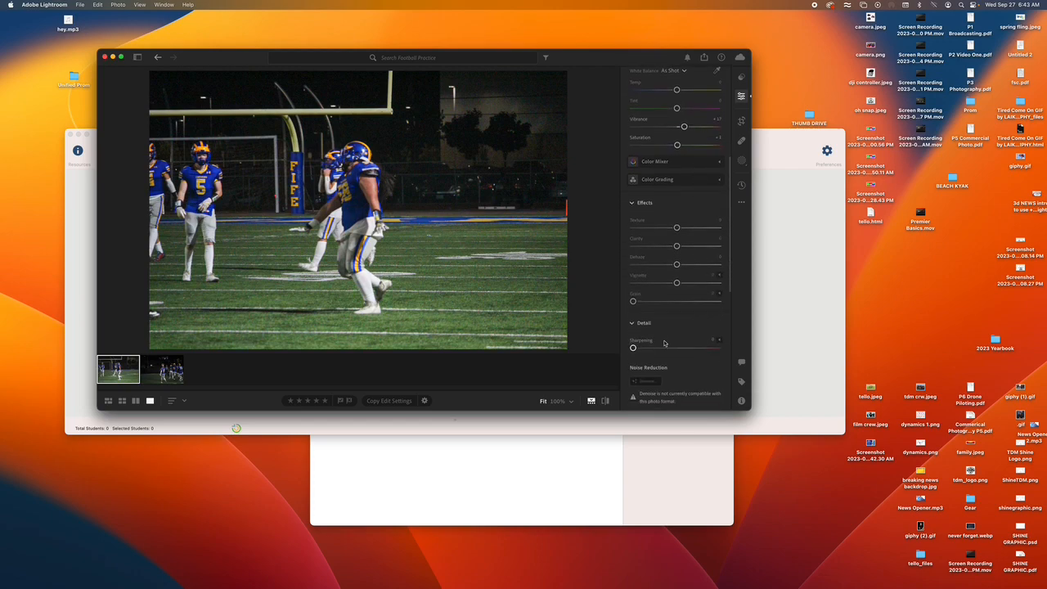
pyautogui.scroll(-4, 666, 340)
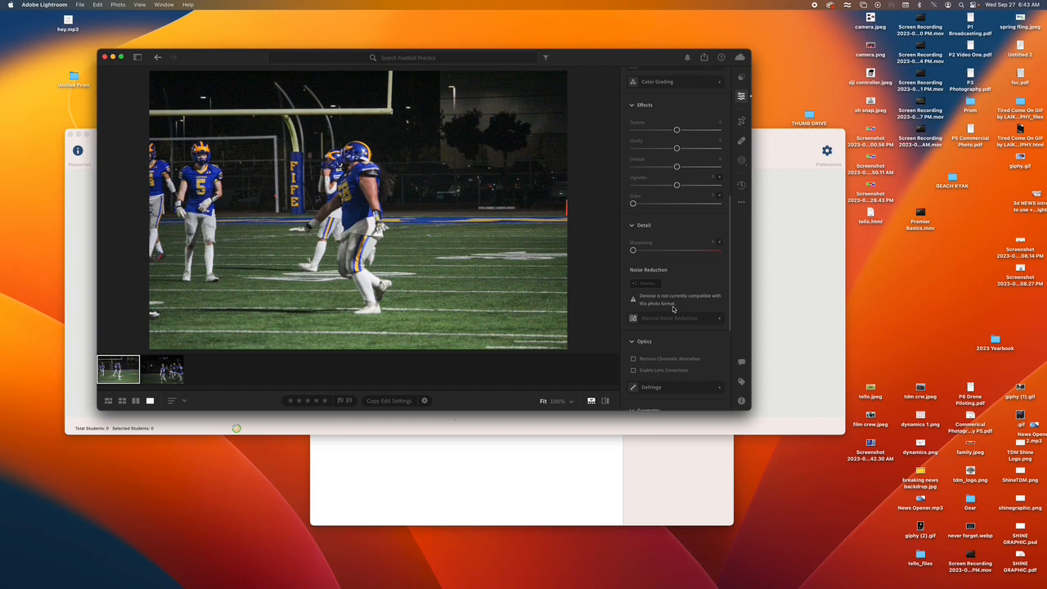
# Step: Adjust the first photo's light settings, setting Highlights to about -21 and Shadows to about +48
pyautogui.scroll(-5, 673, 308)
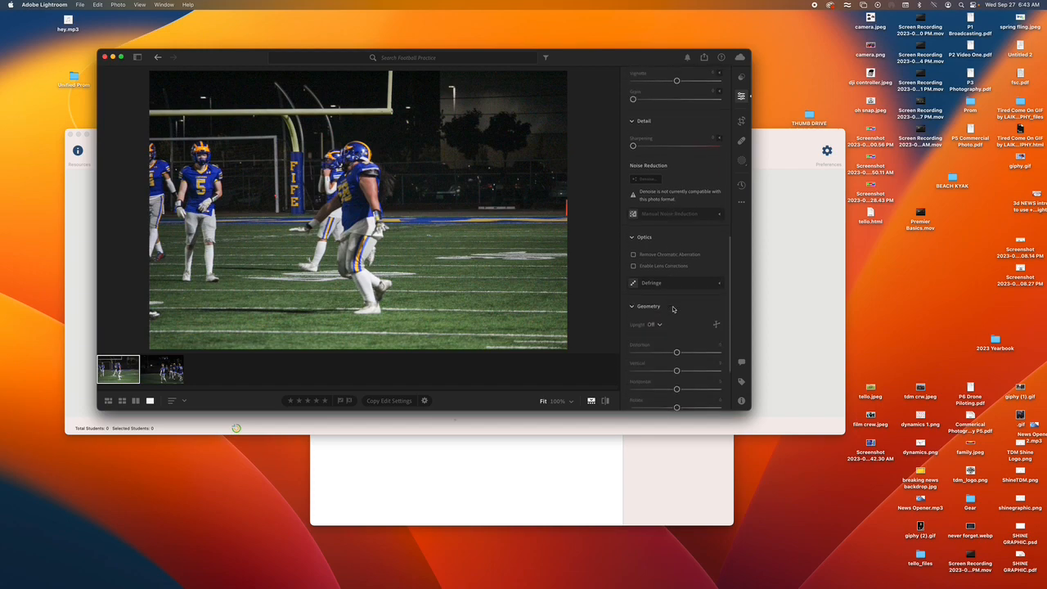
pyautogui.scroll(10, 675, 308)
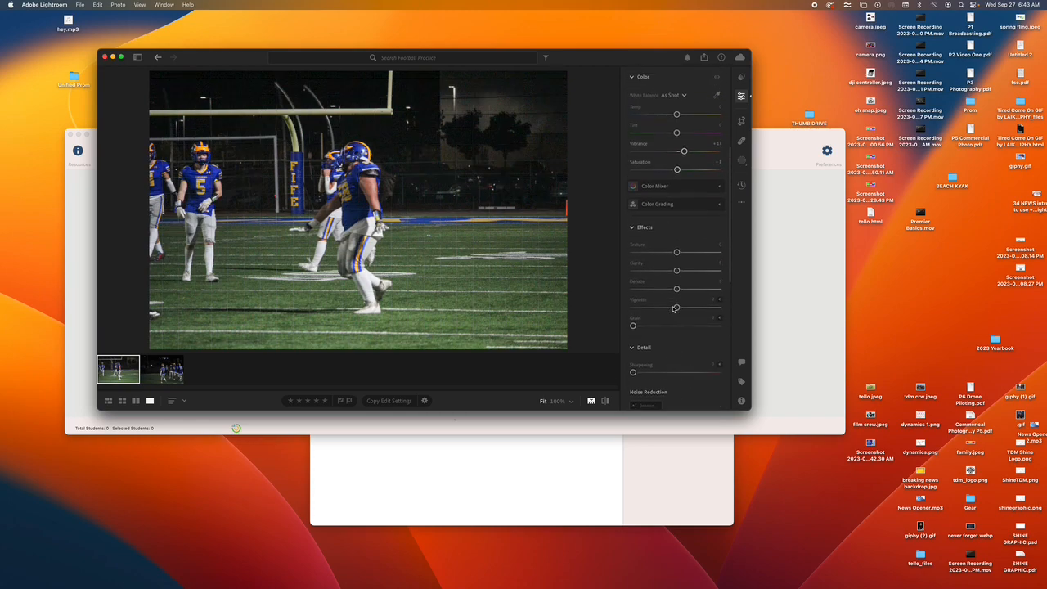
pyautogui.scroll(1, 677, 232)
pyautogui.scroll(5, 677, 255)
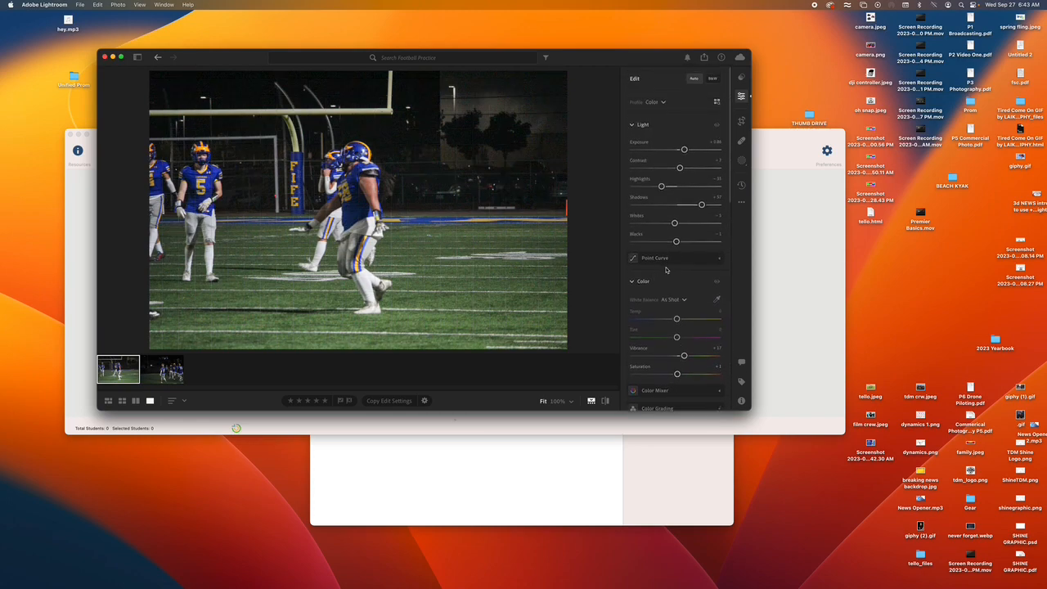
pyautogui.moveTo(662, 186); pyautogui.dragTo(697, 204)
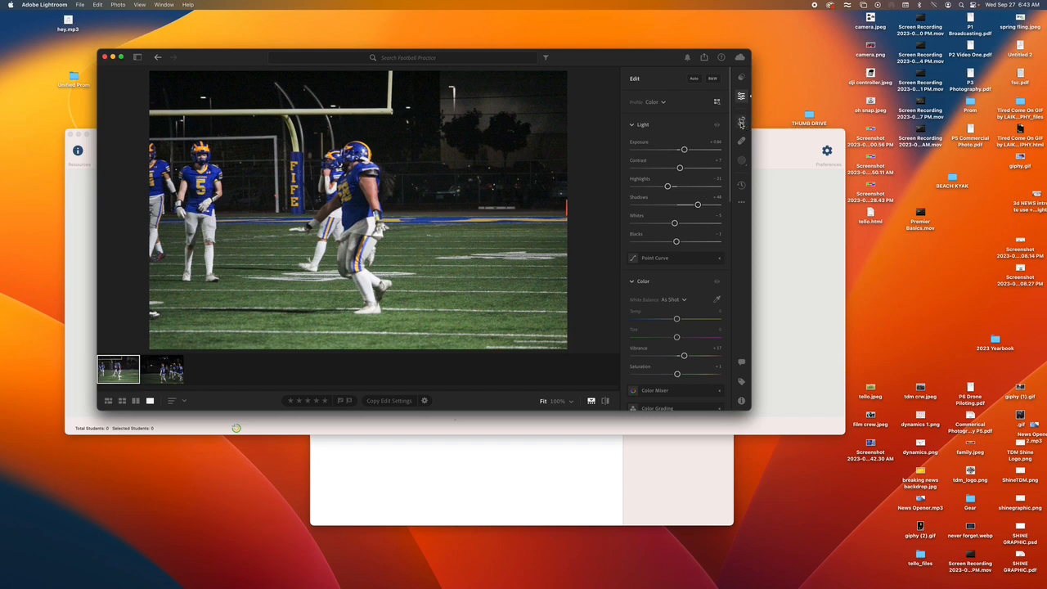
# Step: Crop the first photo freehand with a custom aspect ratio, trimming its top and right side toward the players, and close the Crop tool
pyautogui.click(741, 122)
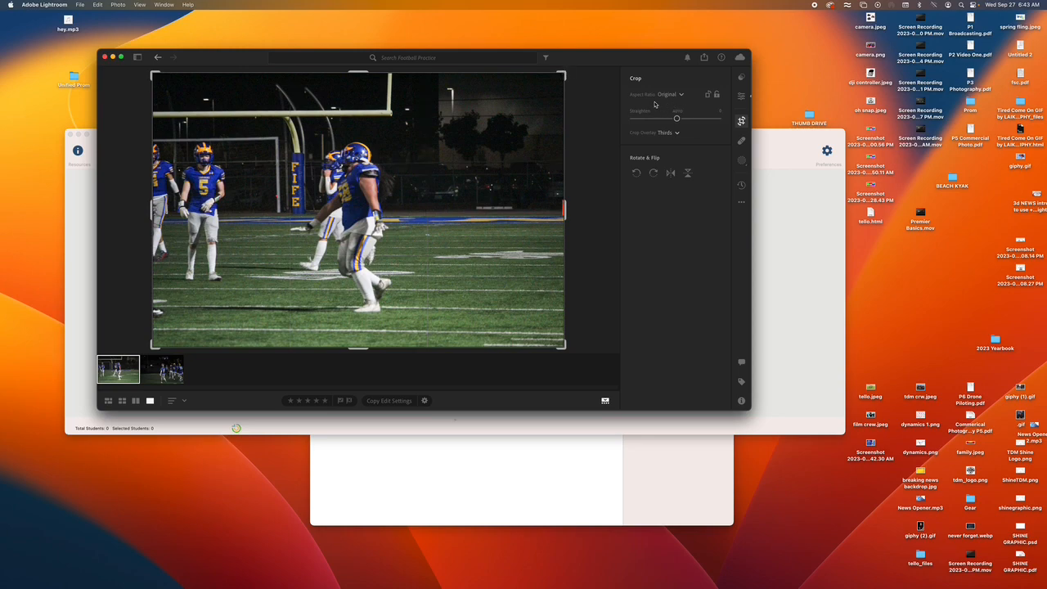
pyautogui.moveTo(563, 74)
pyautogui.mouseDown()
pyautogui.moveTo(515, 98)
pyautogui.moveTo(528, 95)
pyautogui.moveTo(519, 86)
pyautogui.moveTo(552, 82)
pyautogui.mouseUp()
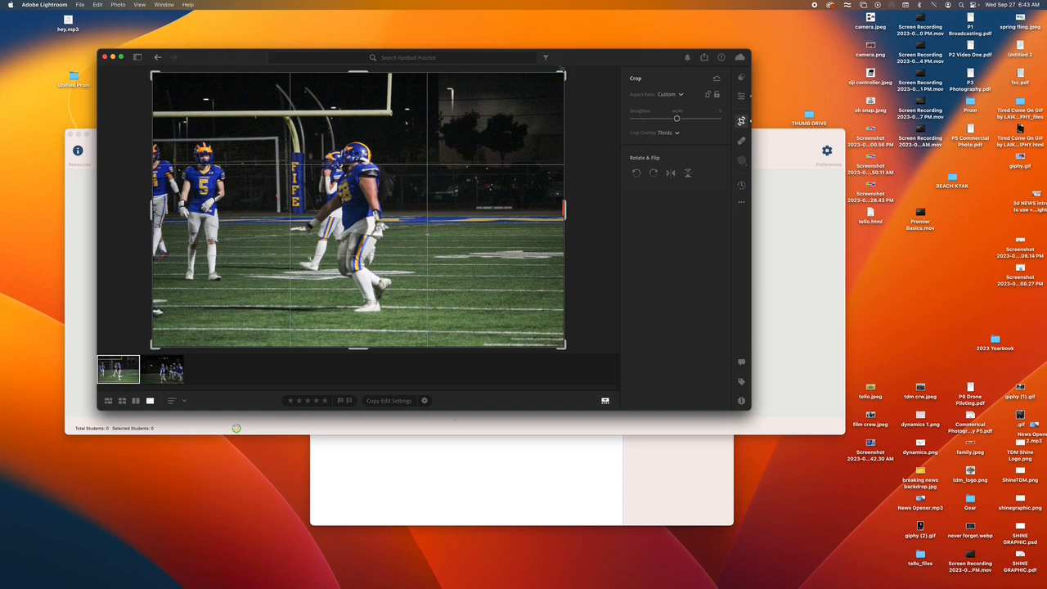
pyautogui.moveTo(563, 74); pyautogui.dragTo(522, 84)
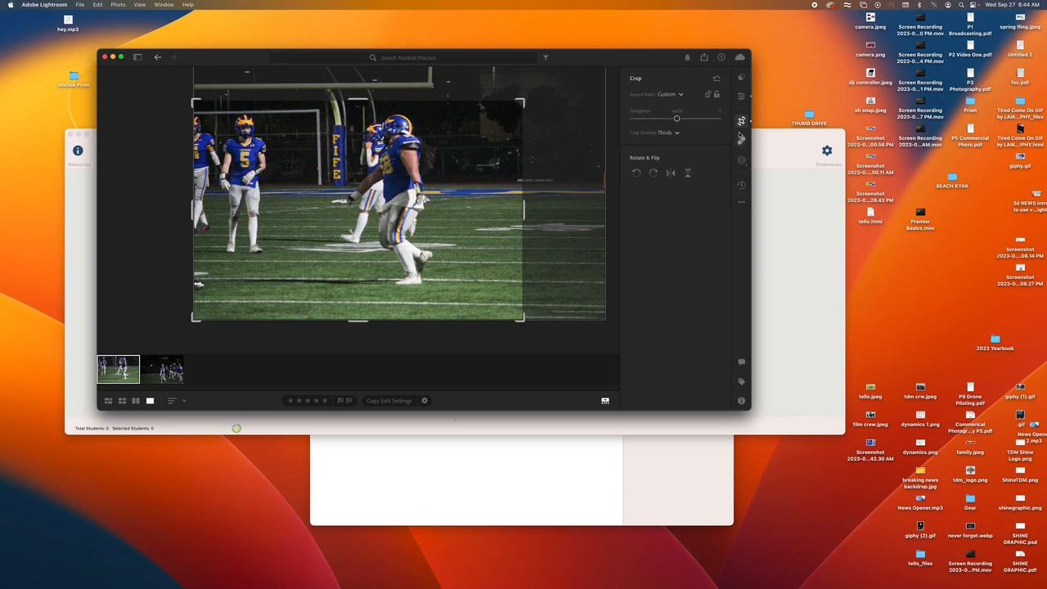
pyautogui.click(741, 122)
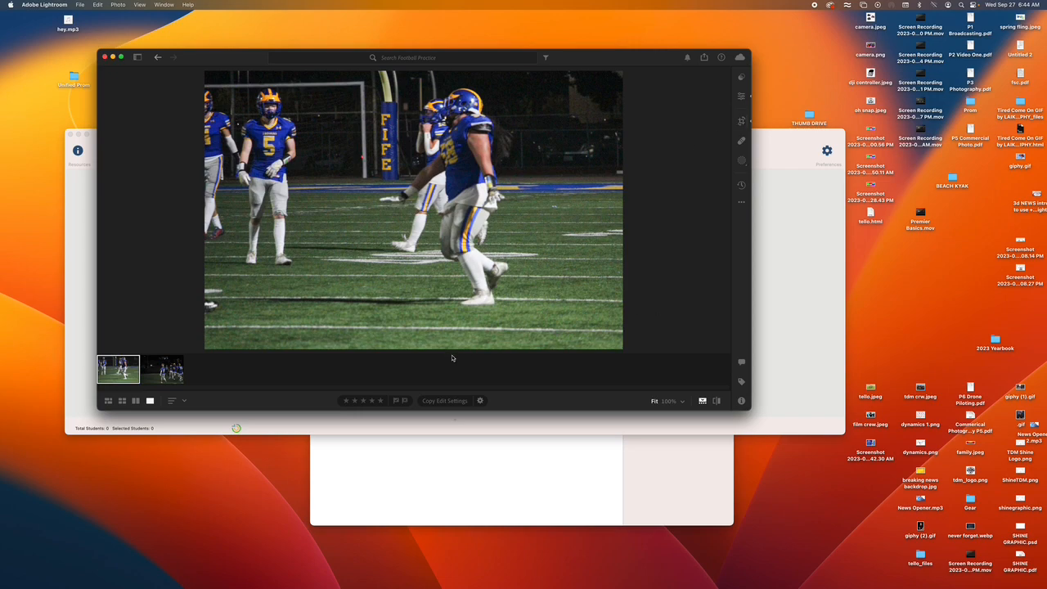
# Step: Open the second photo of the album for editing and apply the automatic light and color settings
pyautogui.rightClick(173, 372)
pyautogui.press('Escape')
pyautogui.click(167, 369)
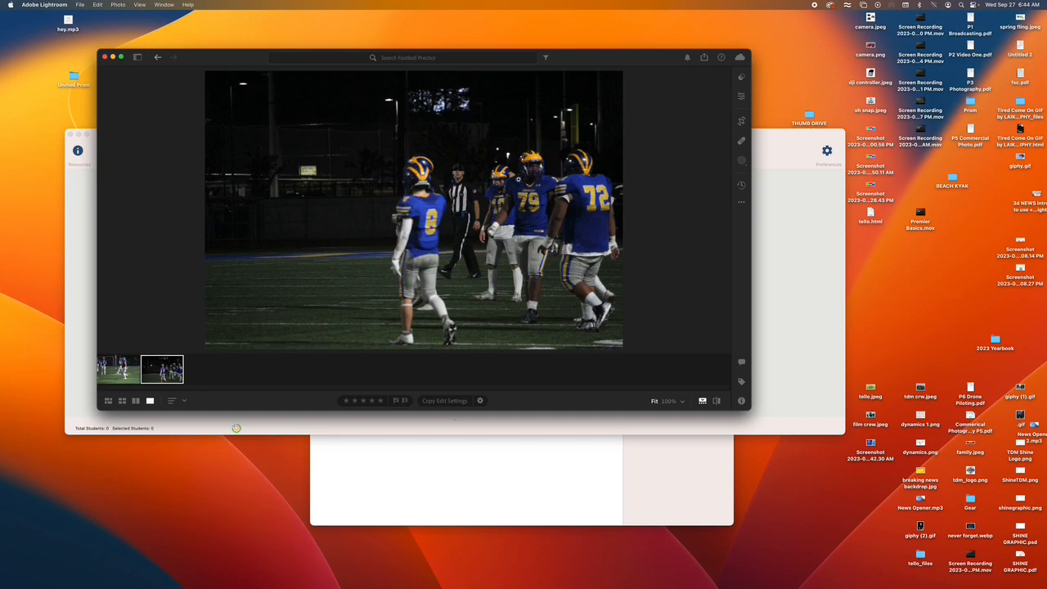
pyautogui.click(742, 96)
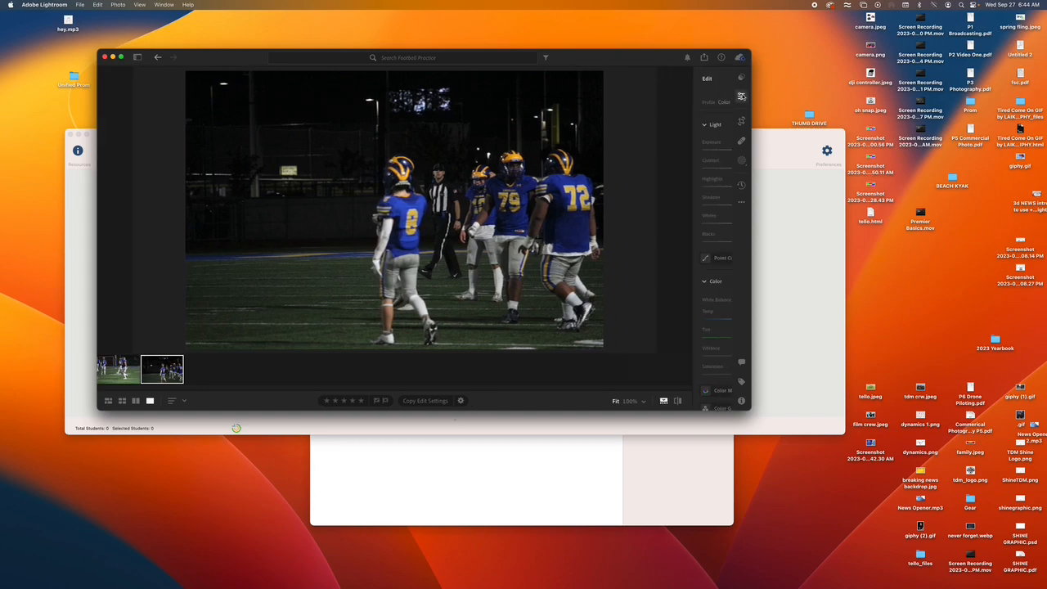
pyautogui.click(694, 78)
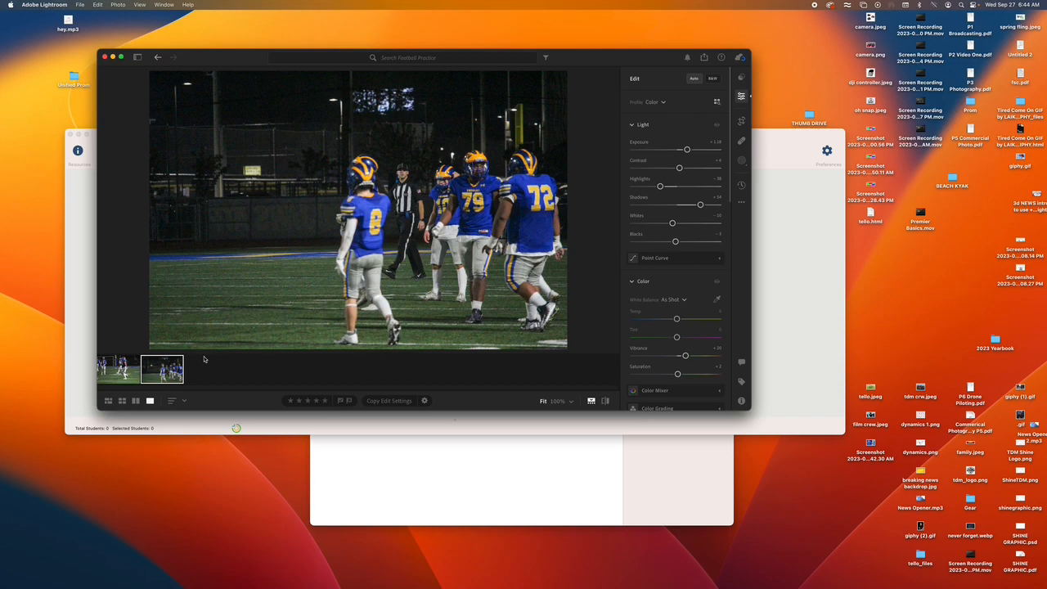
# Step: Select both photos of the Football Practice album and open the export settings for them
pyautogui.click(165, 43)
pyautogui.click(237, 395)
pyautogui.click(80, 7)
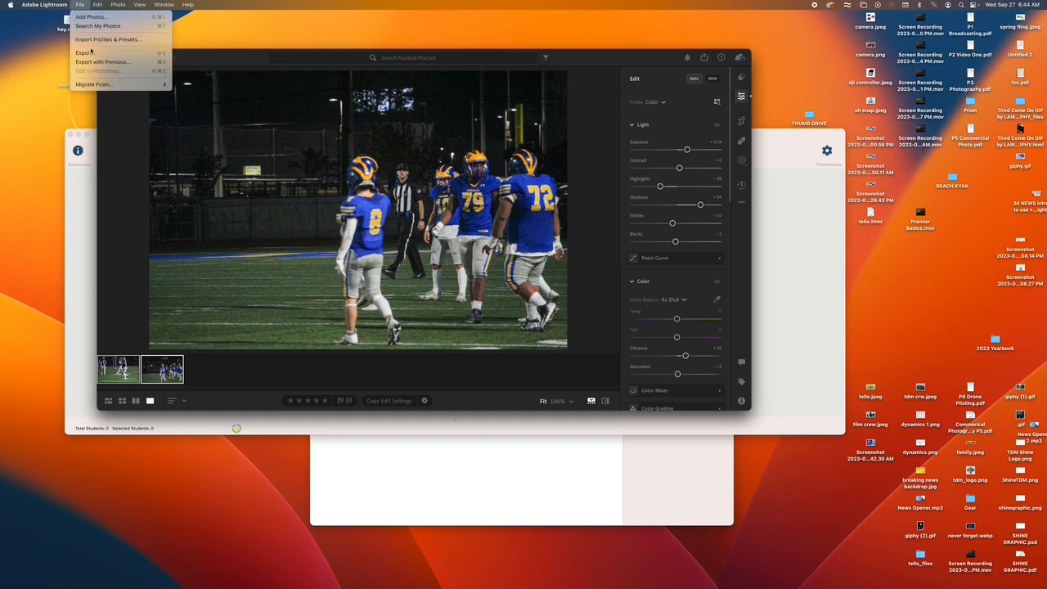
pyautogui.click(94, 54)
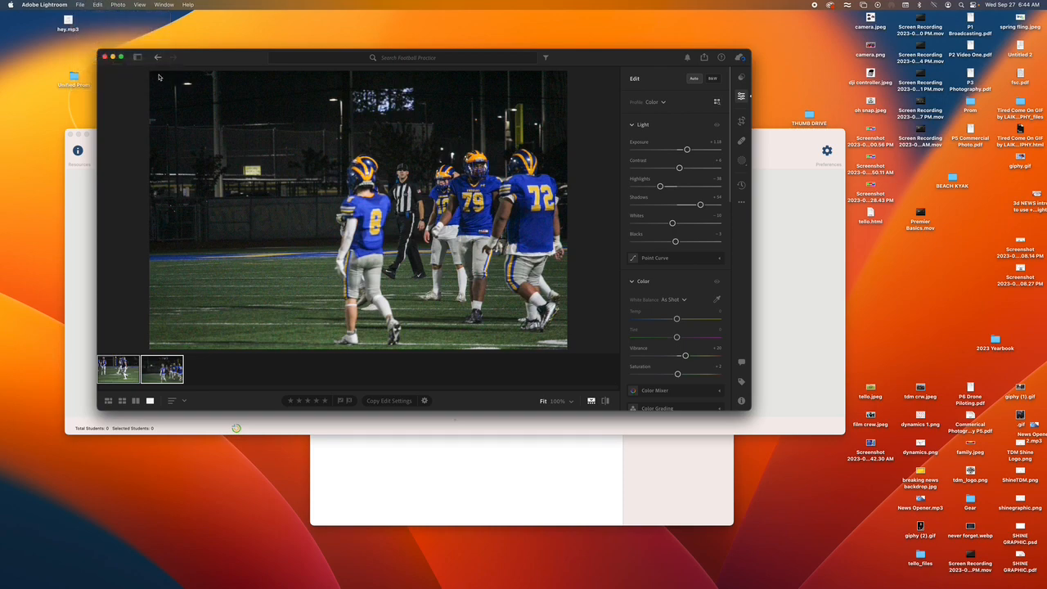
# Step: Switch to Finder and connect to the TDMVAULT2 server share as a registered user, entering the account password
pyautogui.moveTo(675, 570)
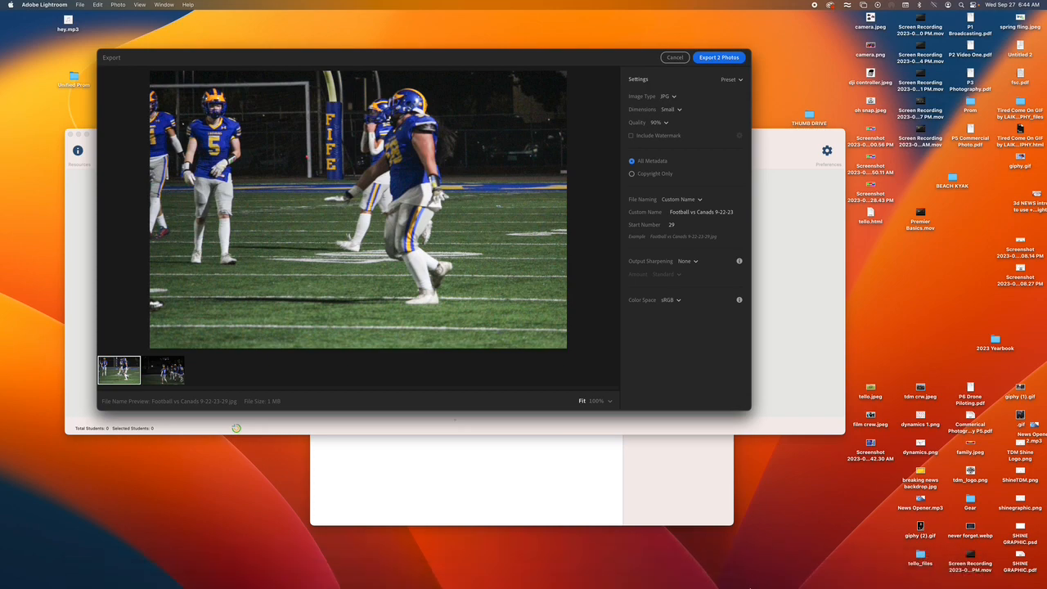
pyautogui.click(745, 571)
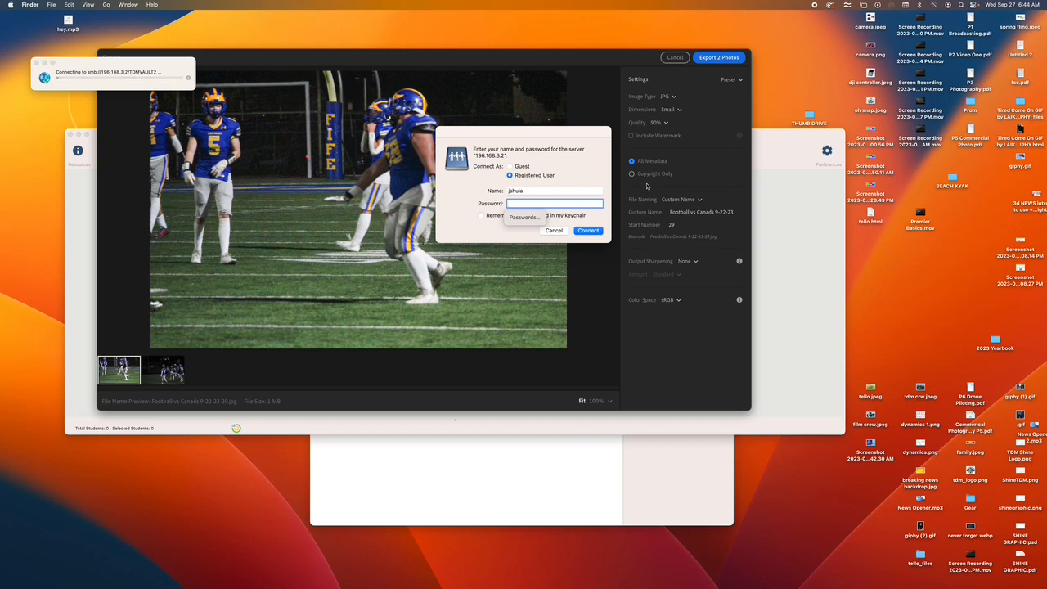
pyautogui.write('*******')
pyautogui.press('Return')
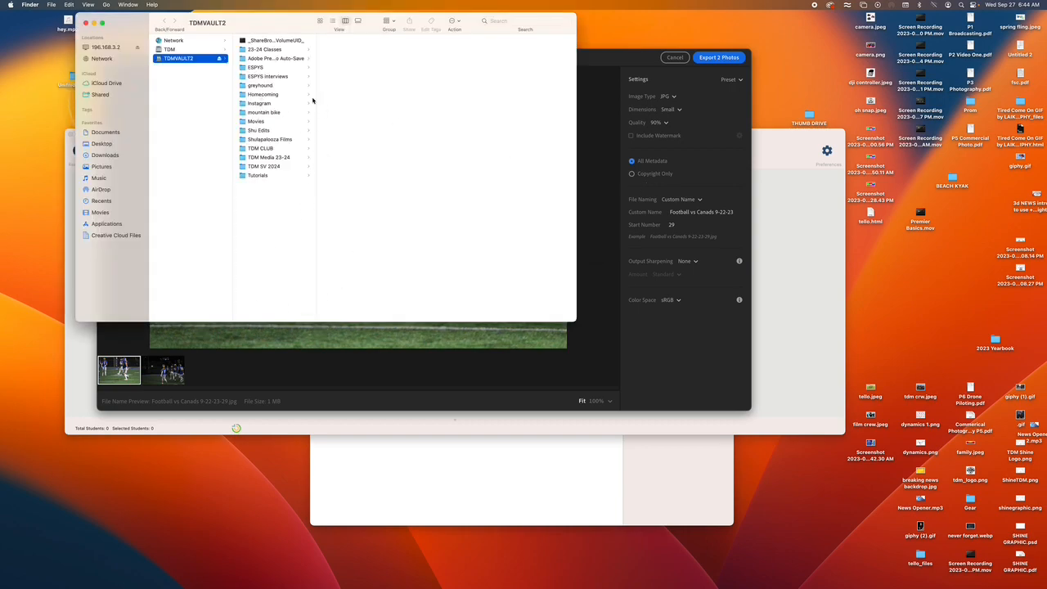
# Step: Move the TDMVAULT2 window aside and open the teacher's folder in Video Per 2 23-24 S1 under 23-24 Classes
pyautogui.moveTo(133, 28); pyautogui.dragTo(611, 209)
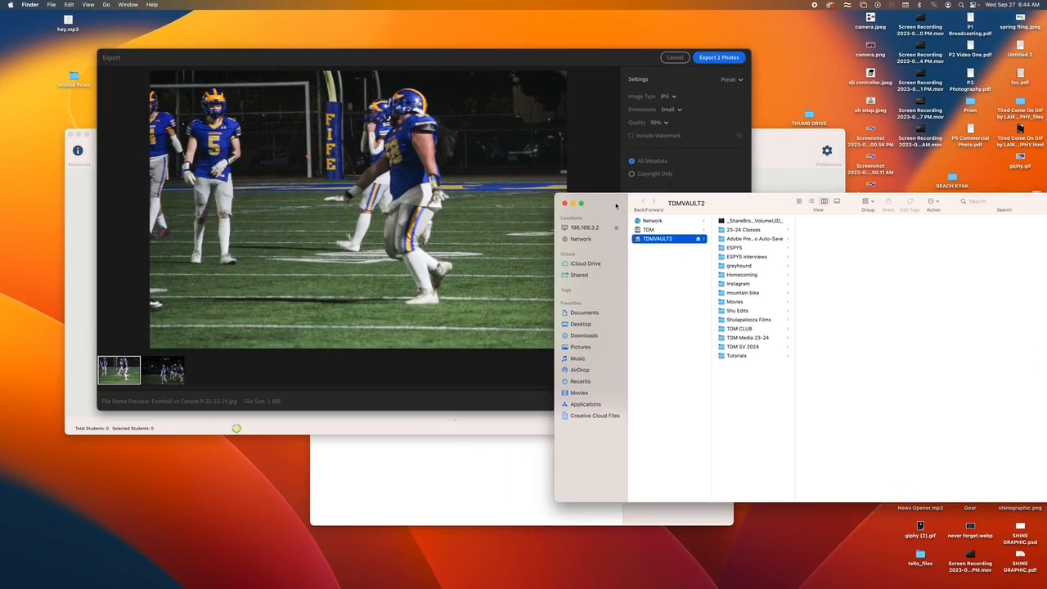
pyautogui.click(744, 231)
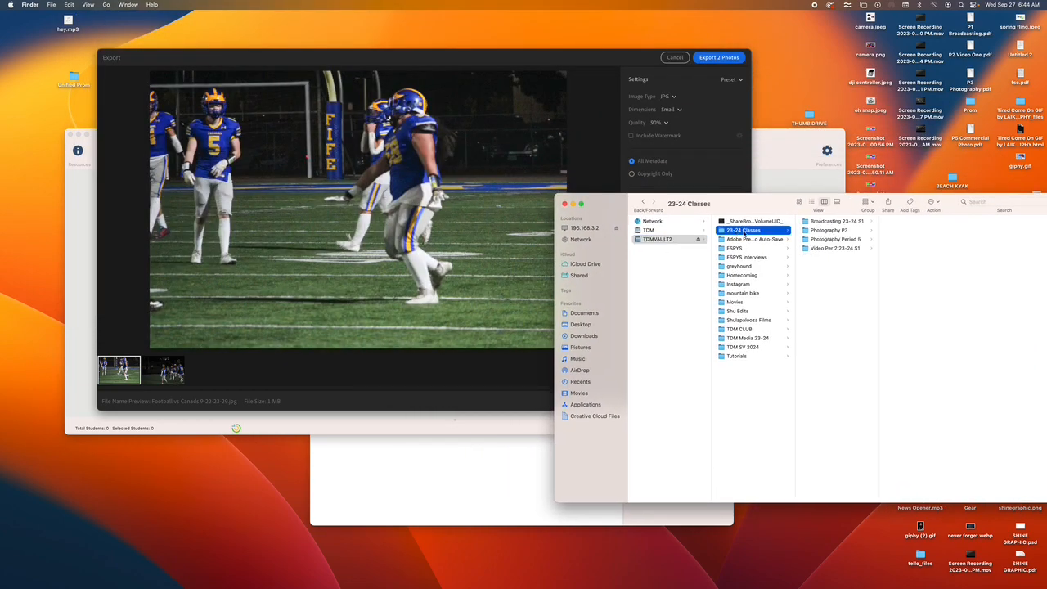
pyautogui.click(830, 232)
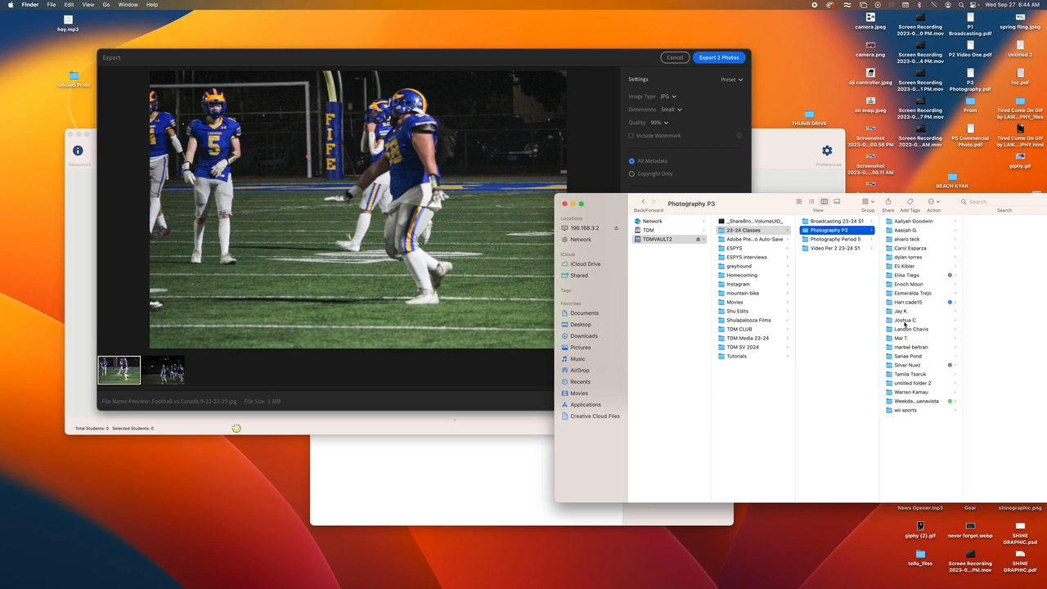
pyautogui.click(849, 250)
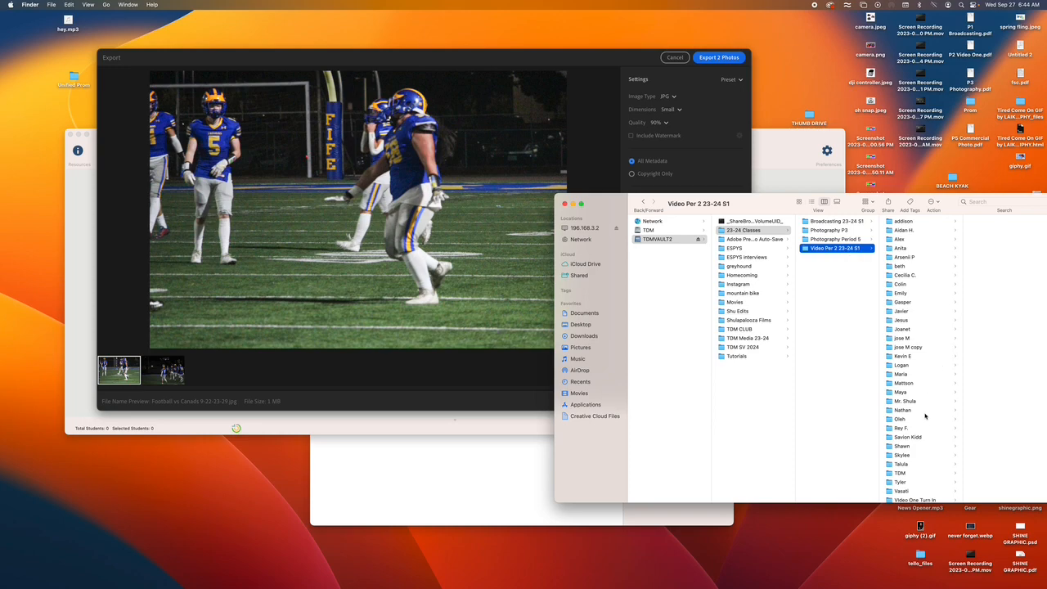
pyautogui.scroll(-2, 918, 457)
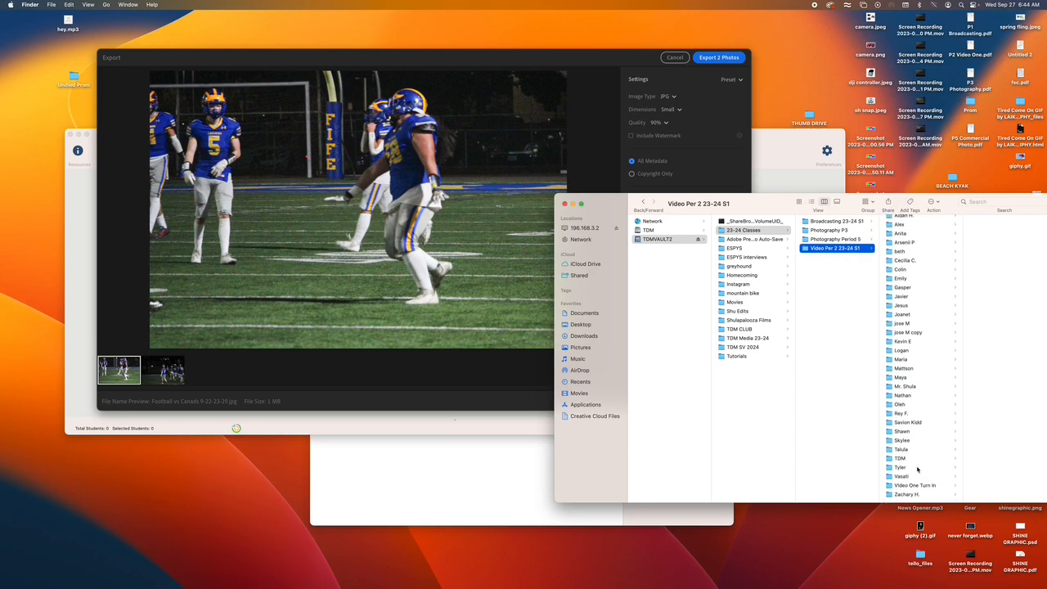
pyautogui.click(908, 386)
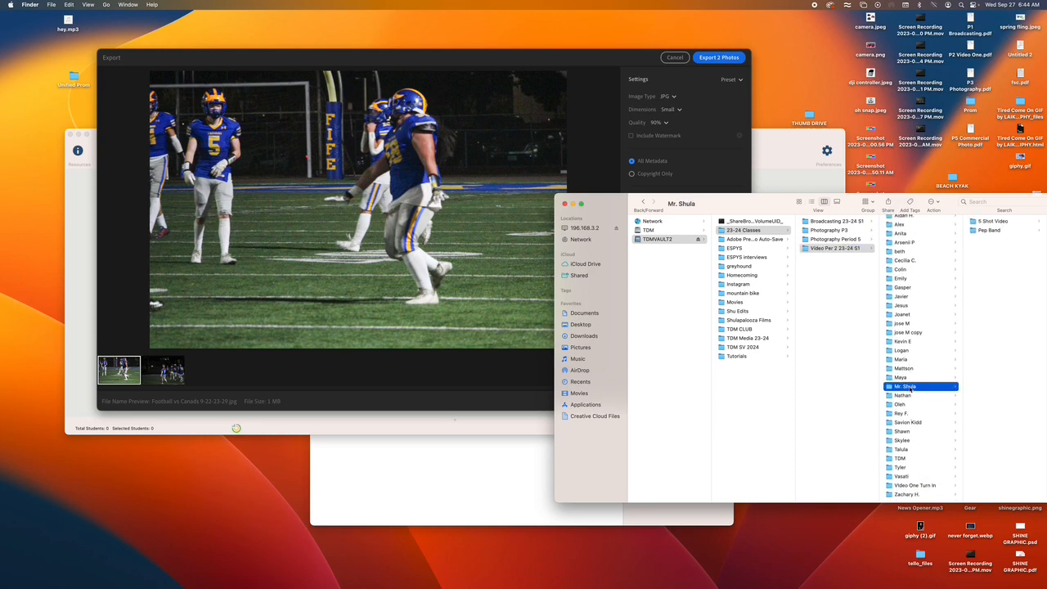
# Step: Create a new folder named "Football Practice" inside the teacher's folder
pyautogui.rightClick(996, 250)
pyautogui.click(990, 257)
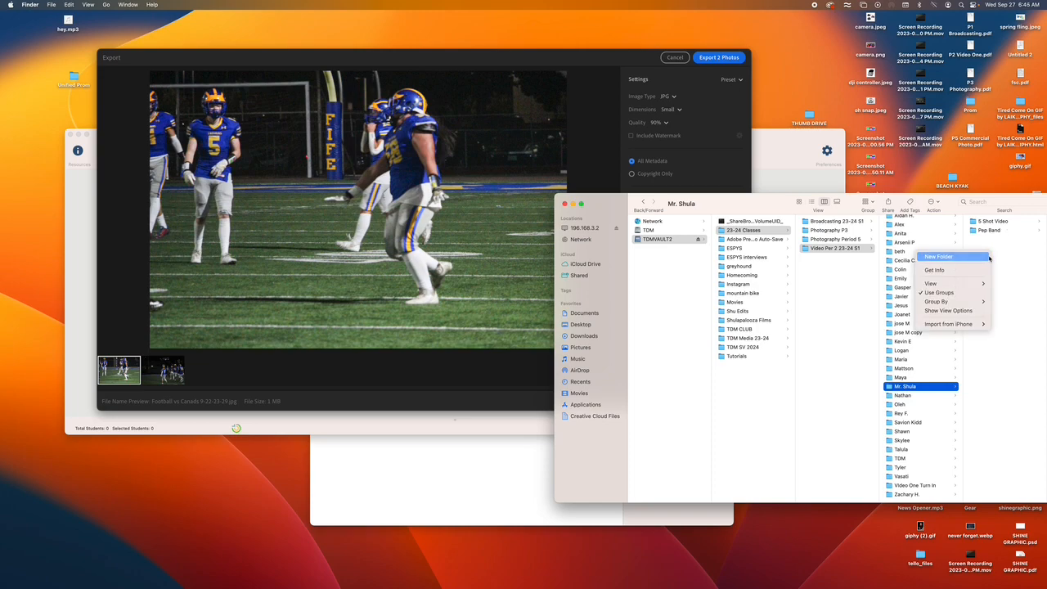
pyautogui.write('Fa')
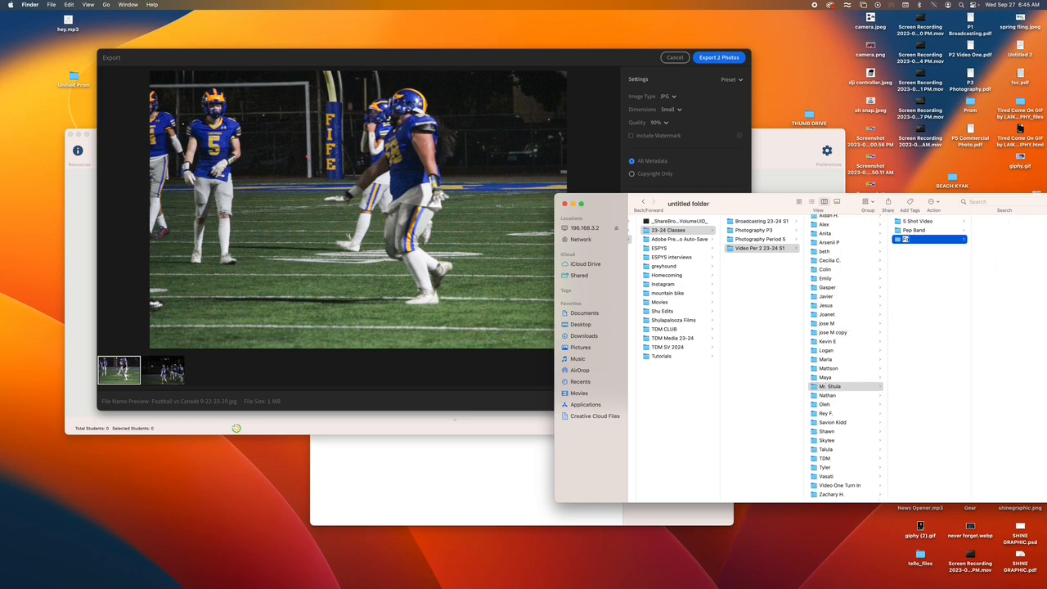
pyautogui.write('otball Pi')
pyautogui.write('actice')
pyautogui.press('Return')
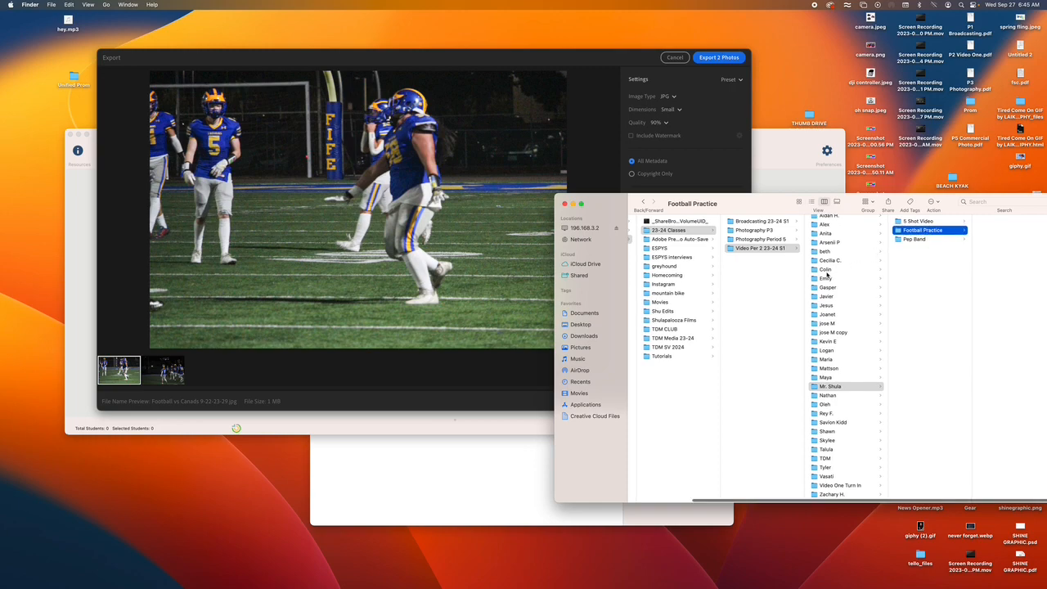
# Step: Switch back to Lightroom's export settings, reselect both photos and proceed to choosing the export destination
pyautogui.click(603, 345)
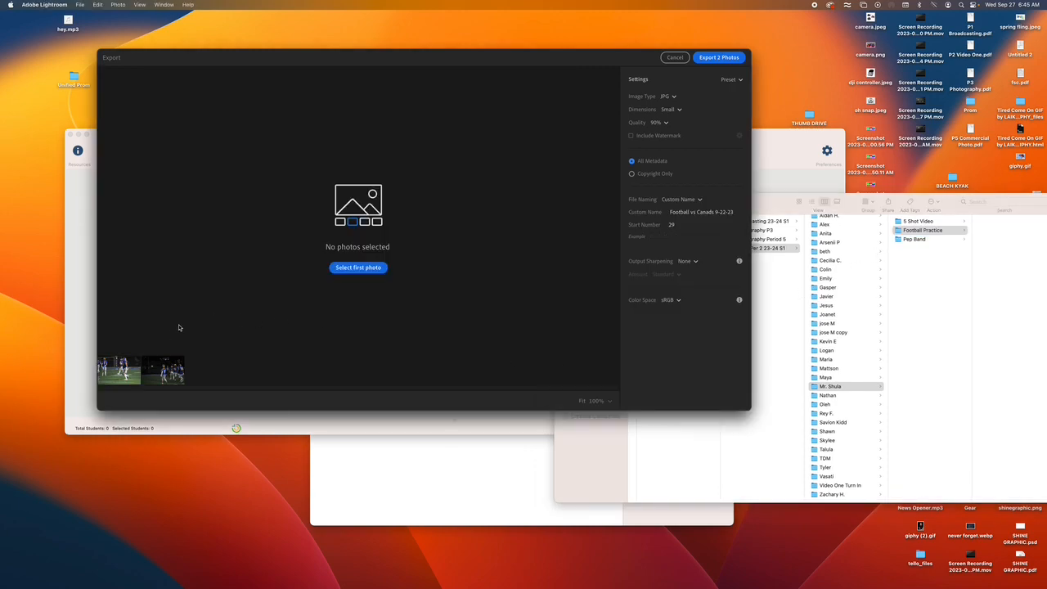
pyautogui.click(134, 364)
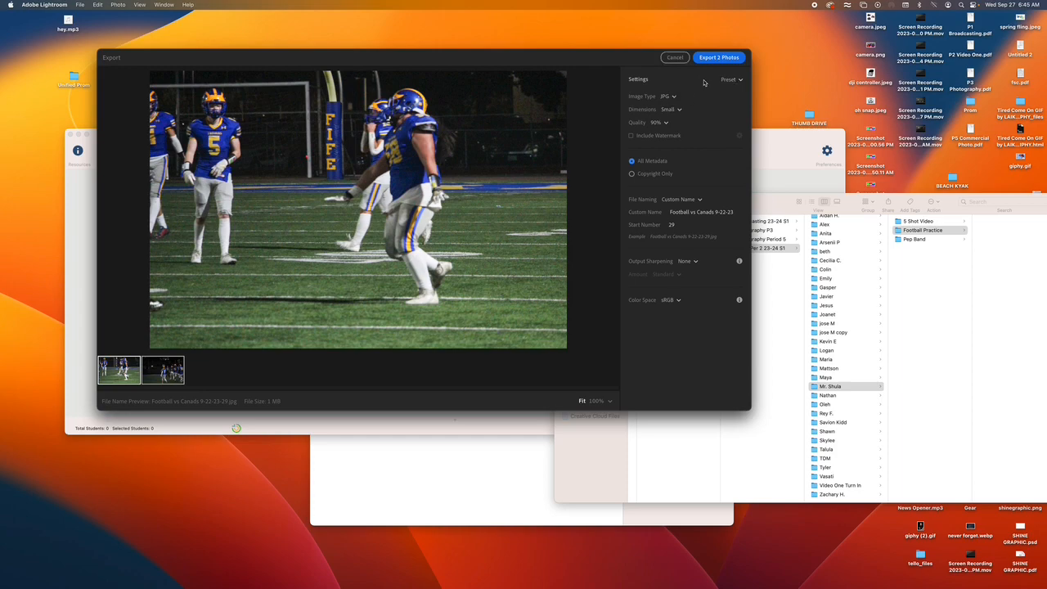
pyautogui.click(699, 213)
pyautogui.click(720, 58)
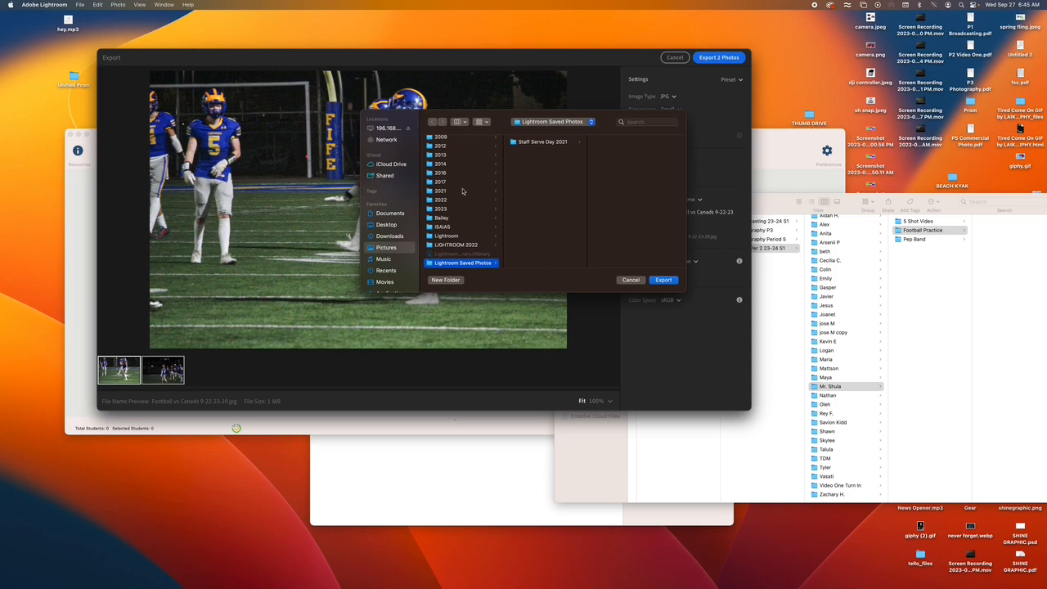
# Step: Export both photos to the Football Practice folder in the teacher's folder on TDMVAULT2, under 23-24 Classes and Video Per 2 23-24 S1
pyautogui.click(390, 129)
pyautogui.click(447, 213)
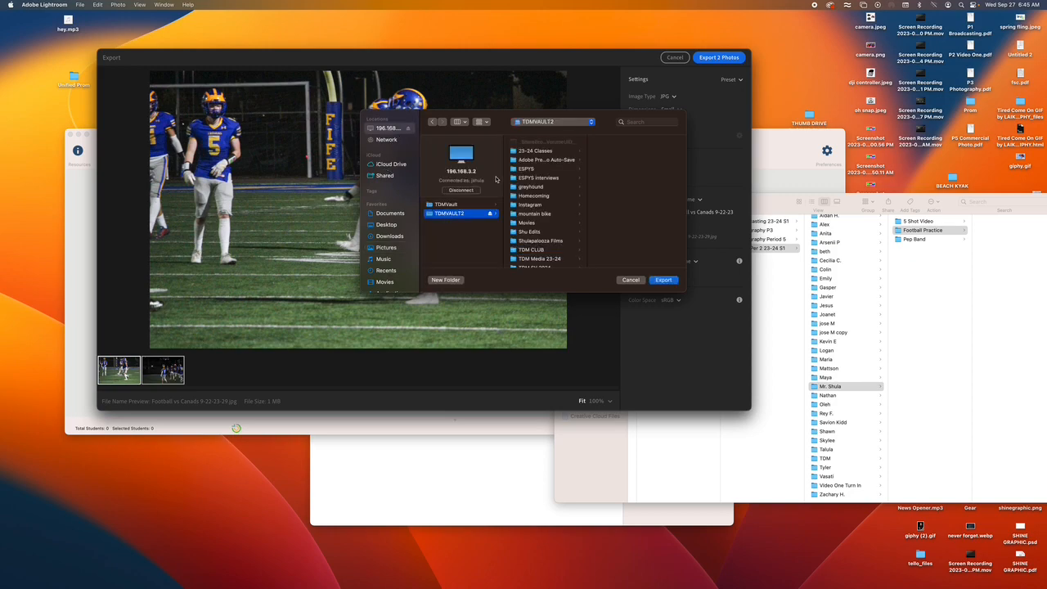
pyautogui.click(533, 152)
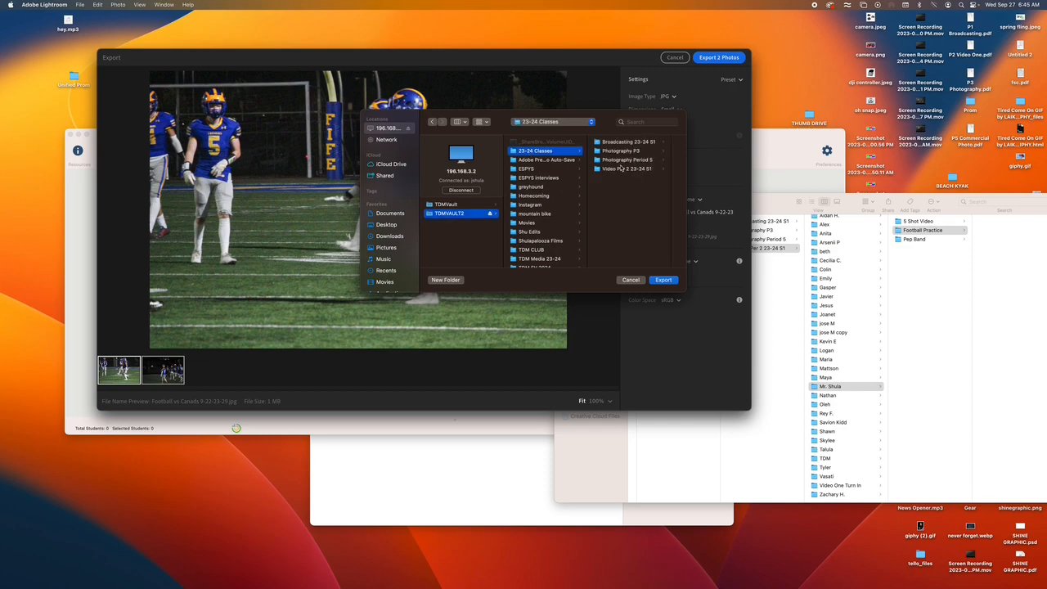
pyautogui.click(621, 169)
pyautogui.scroll(-5, 644, 241)
pyautogui.scroll(-3, 643, 240)
pyautogui.scroll(2, 628, 220)
pyautogui.click(629, 190)
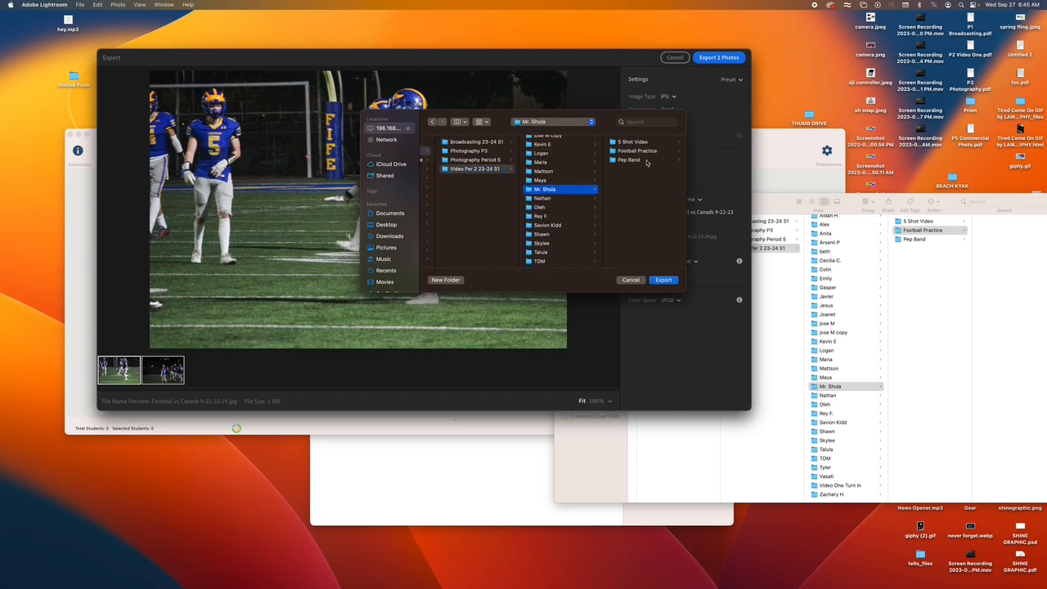
pyautogui.click(637, 151)
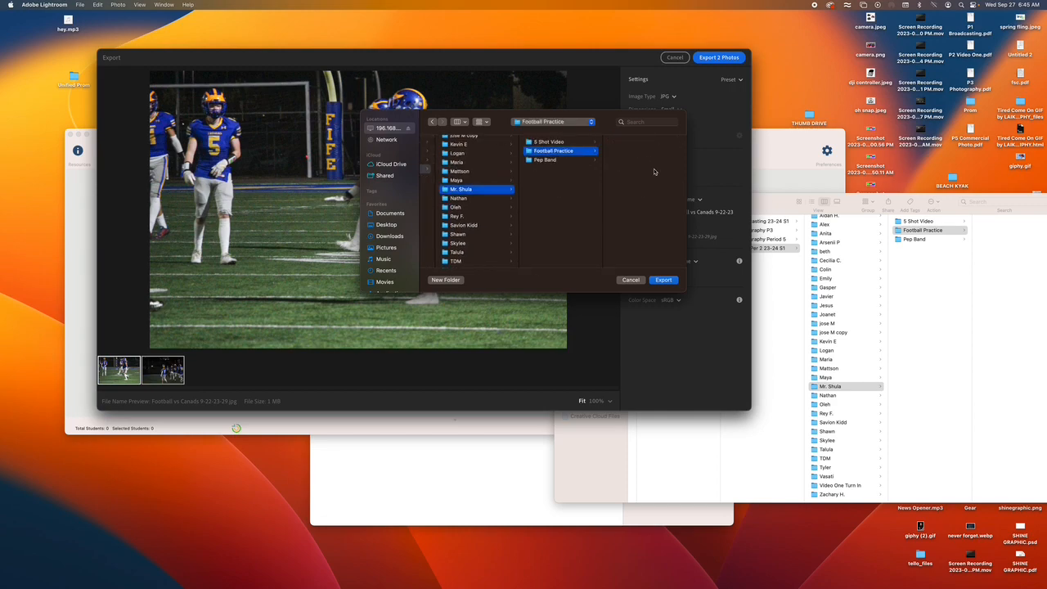
pyautogui.click(657, 281)
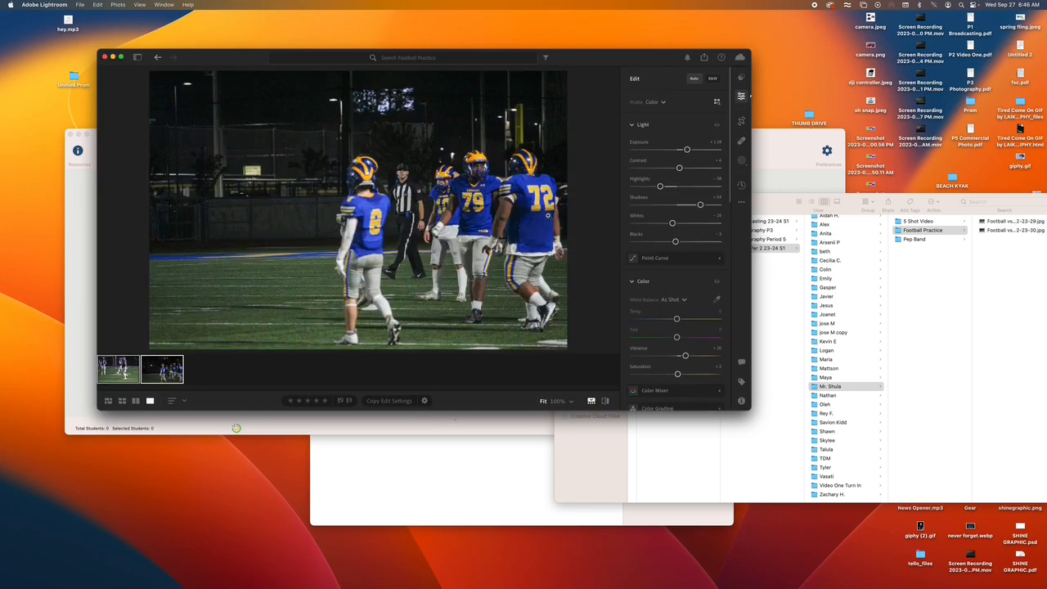
# Step: Switch to Finder and preview the first exported JPG in the Football Practice folder
pyautogui.click(949, 310)
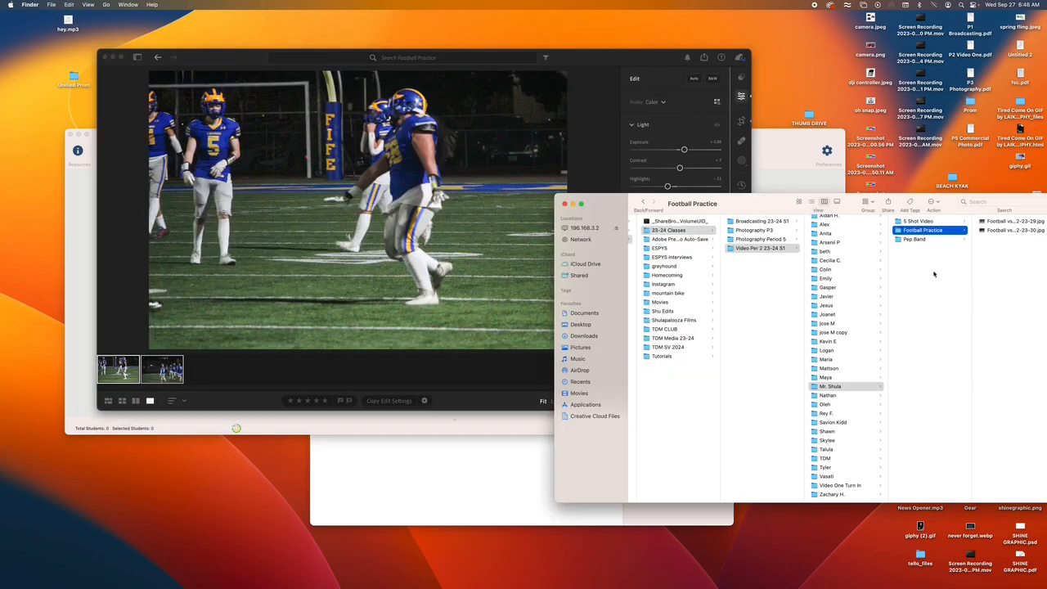
pyautogui.click(994, 221)
pyautogui.press('space')
pyautogui.press('space')
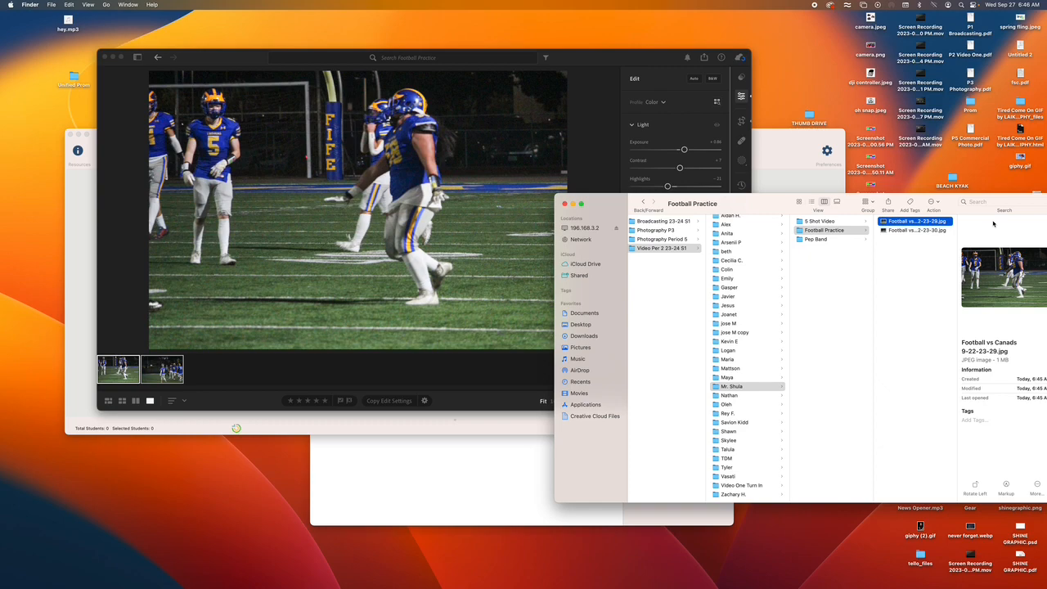
# Step: Move the Finder window clear of the desktop edge, then switch to Google Chrome and enter the requested password
pyautogui.moveTo(593, 198); pyautogui.dragTo(480, 97)
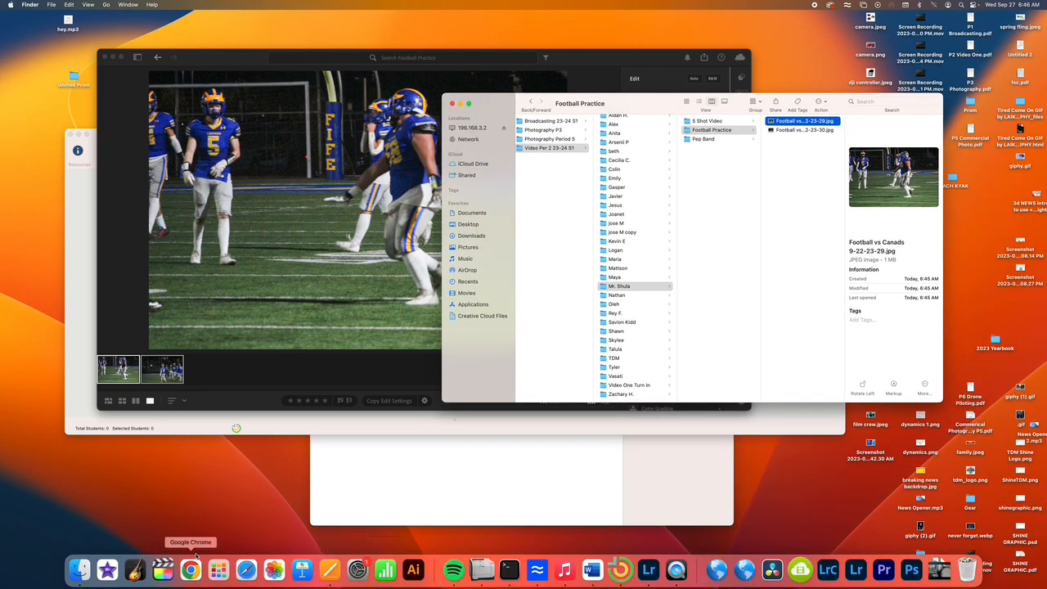
pyautogui.click(190, 569)
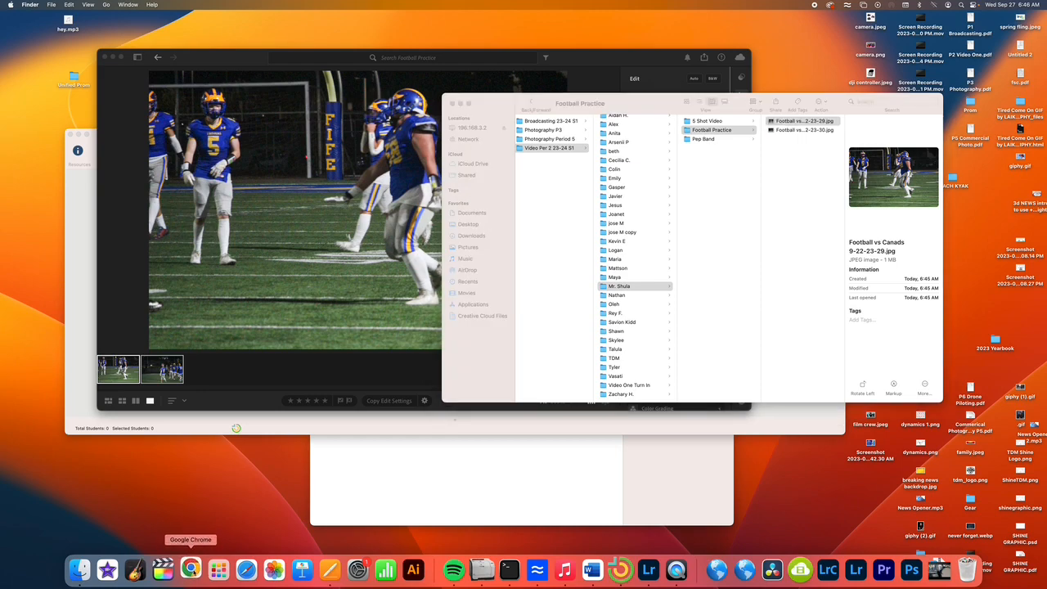
pyautogui.write('********')
pyautogui.press('Return')
pyautogui.write('****')
pyautogui.press('Return')
pyautogui.write('*******')
pyautogui.press('Return')
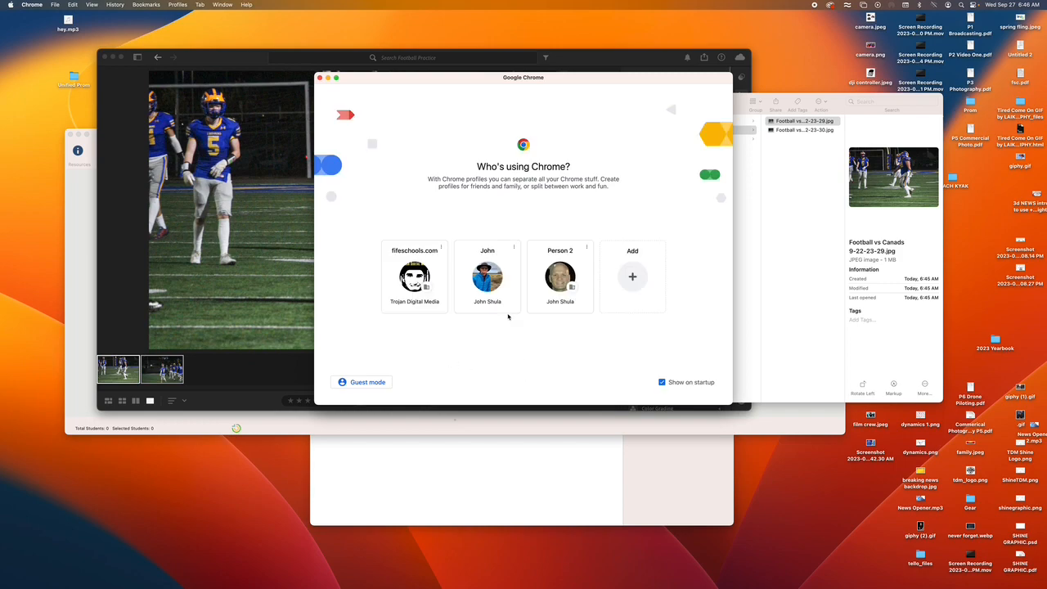
# Step: Open the Person 2 Chrome profile, go to School Drive and open Google Photos from the Google apps
pyautogui.click(543, 278)
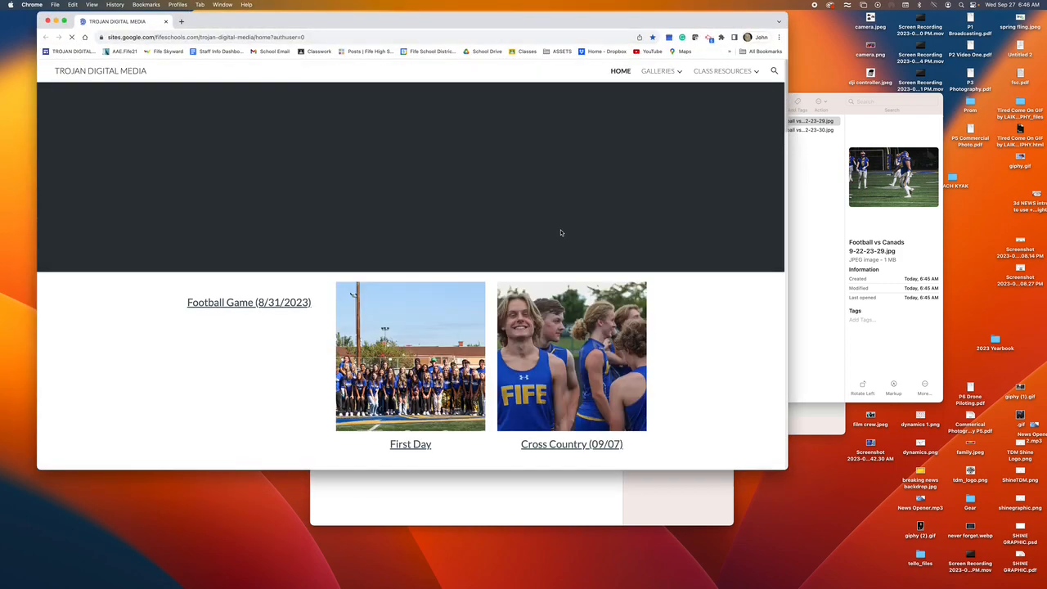
pyautogui.click(485, 53)
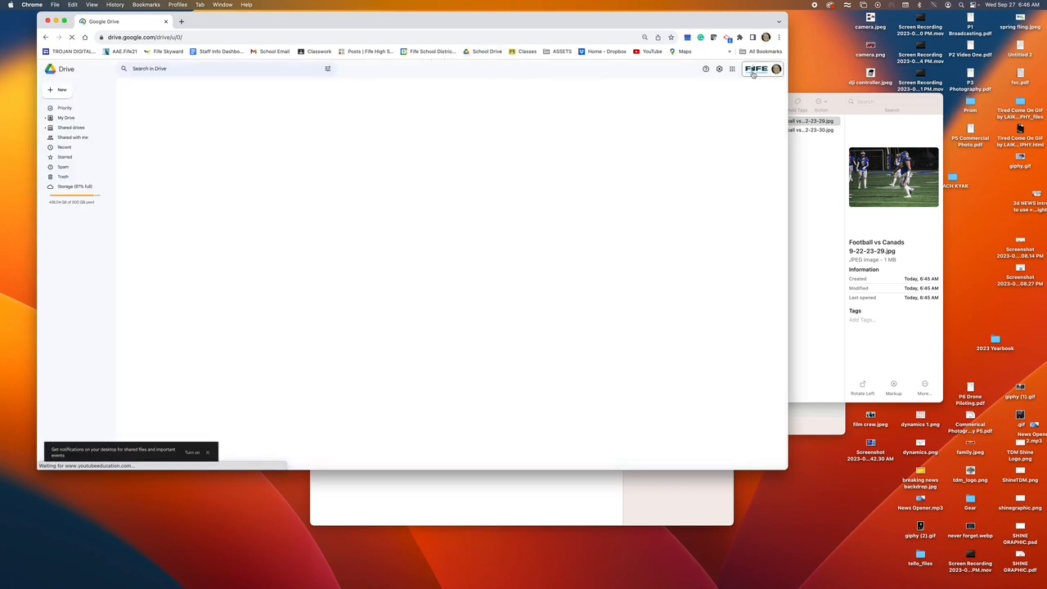
pyautogui.click(732, 70)
pyautogui.click(733, 69)
pyautogui.click(733, 70)
pyautogui.scroll(-5, 730, 192)
pyautogui.scroll(5, 730, 197)
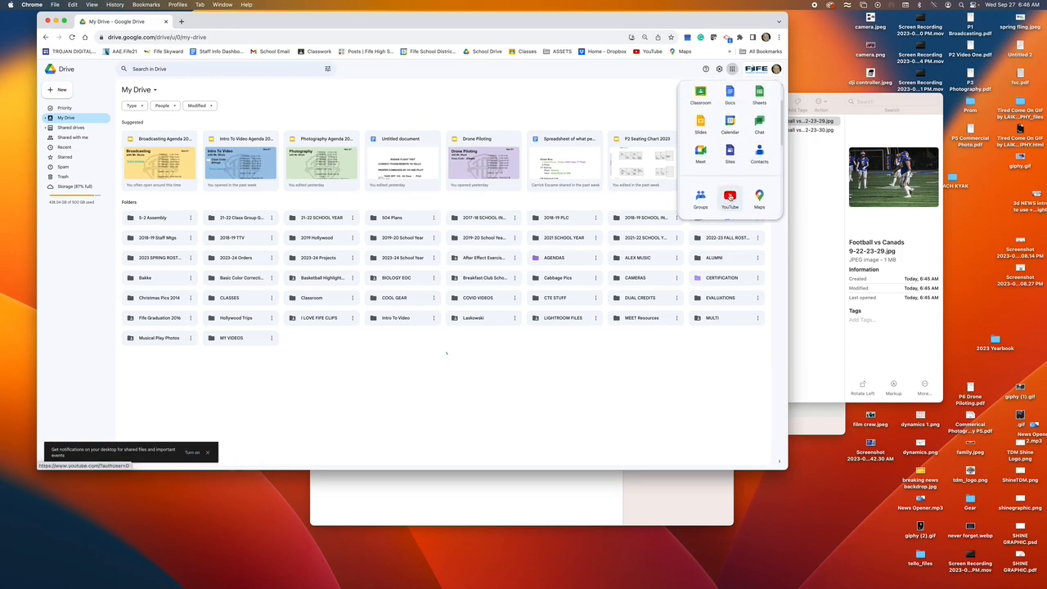
pyautogui.click(700, 196)
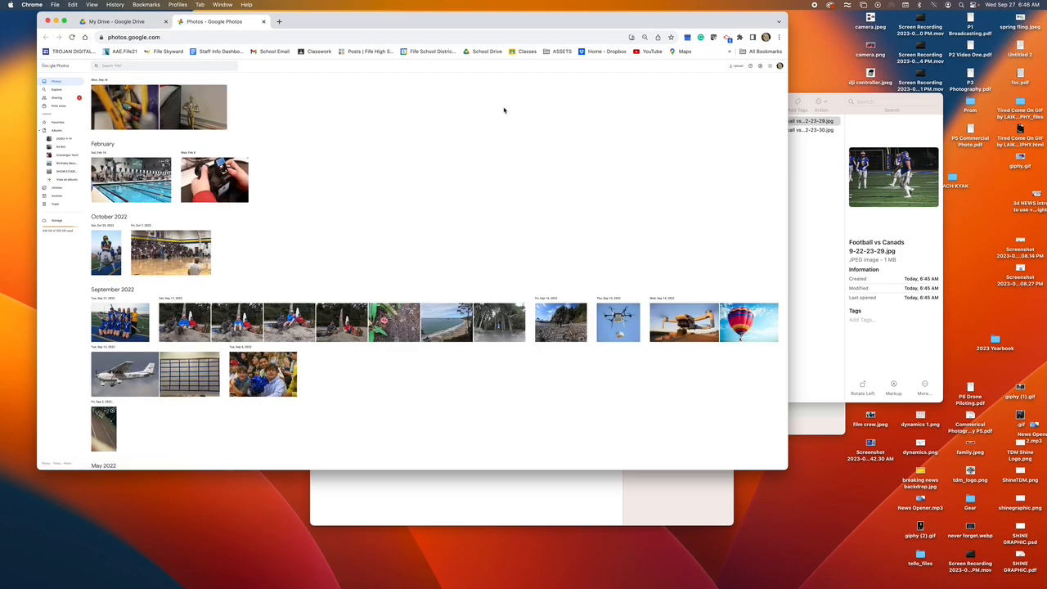
# Step: Upload both exported football JPGs from the teacher's Football Practice folder on TDMVAULT2, under 23-24 Classes and Video Per 2 23-24 S1
pyautogui.click(734, 67)
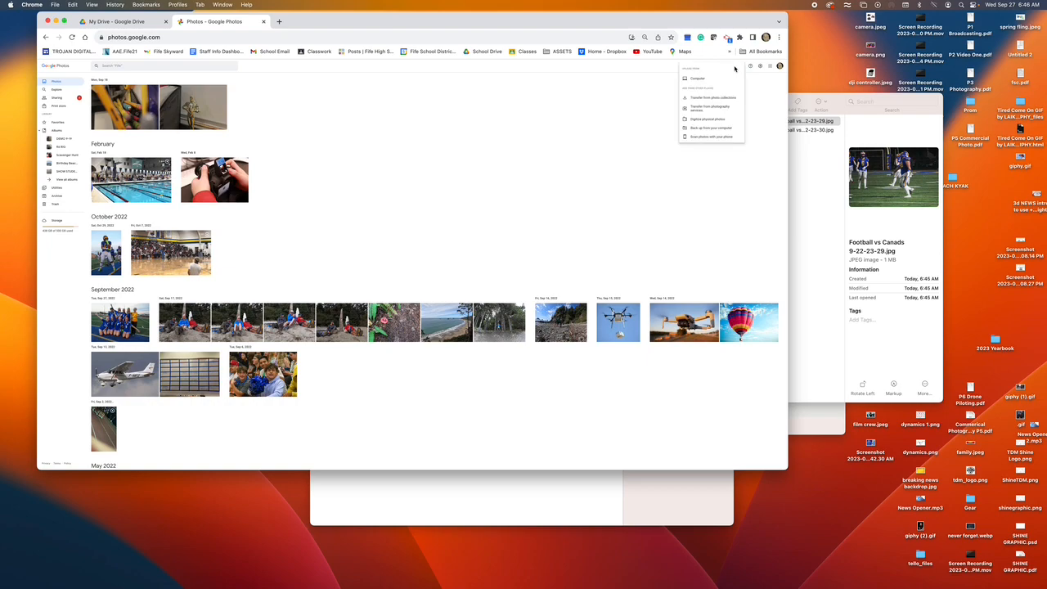
pyautogui.click(710, 81)
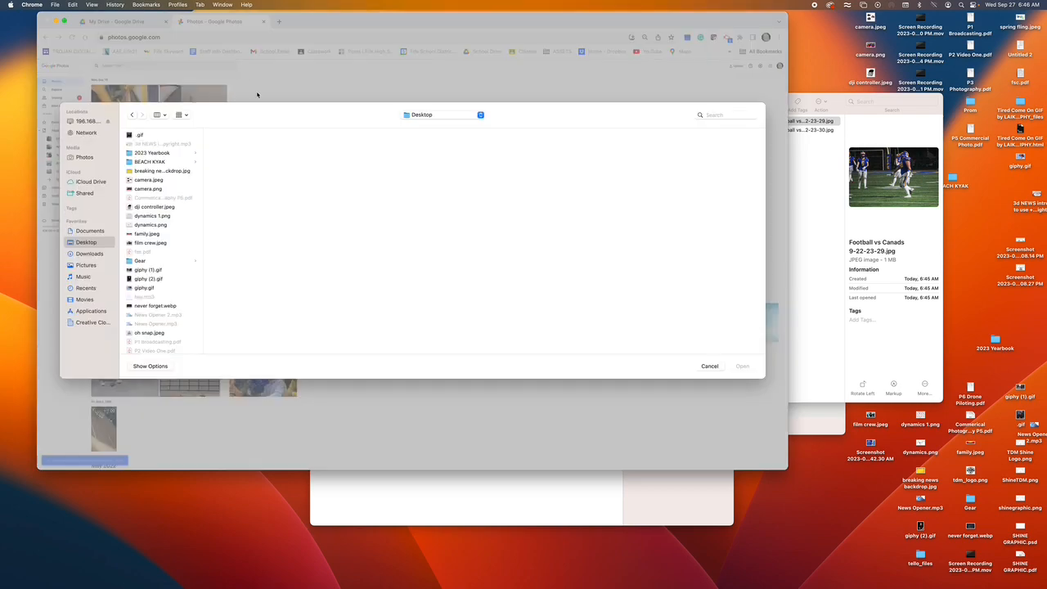
pyautogui.click(87, 123)
pyautogui.click(149, 206)
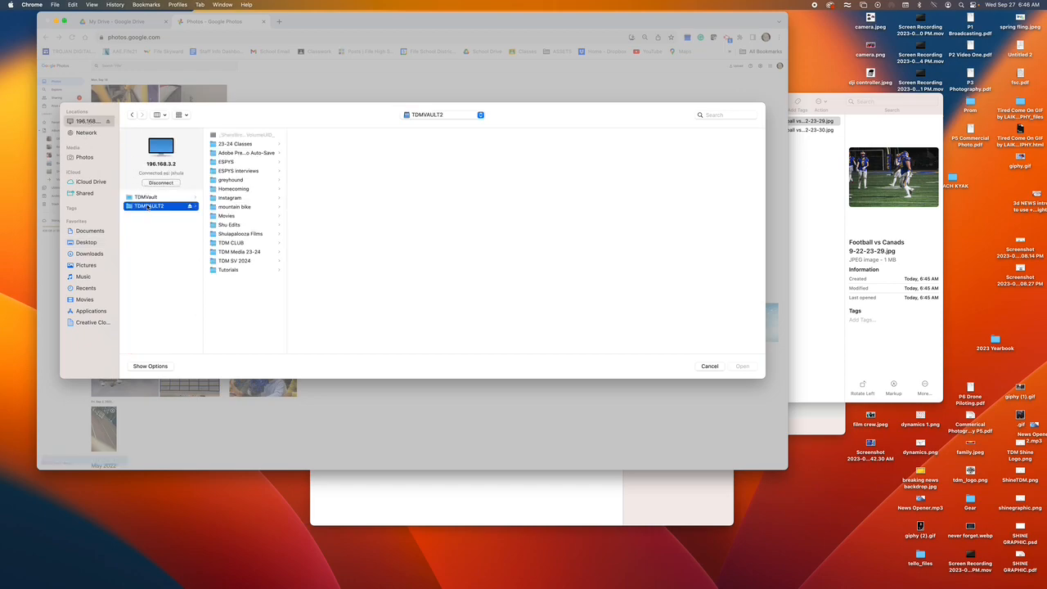
pyautogui.click(229, 143)
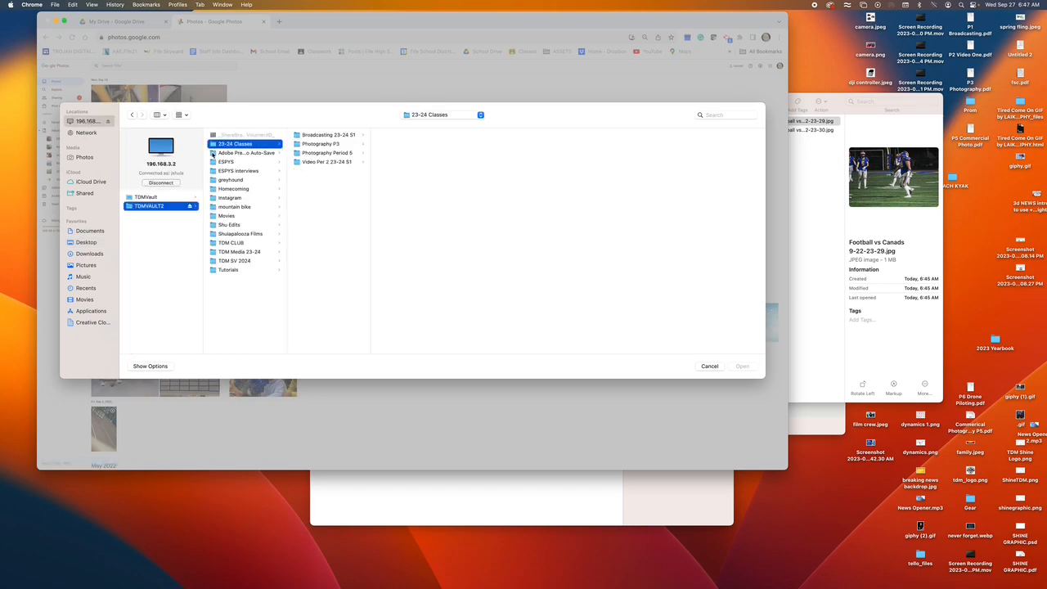
pyautogui.click(327, 162)
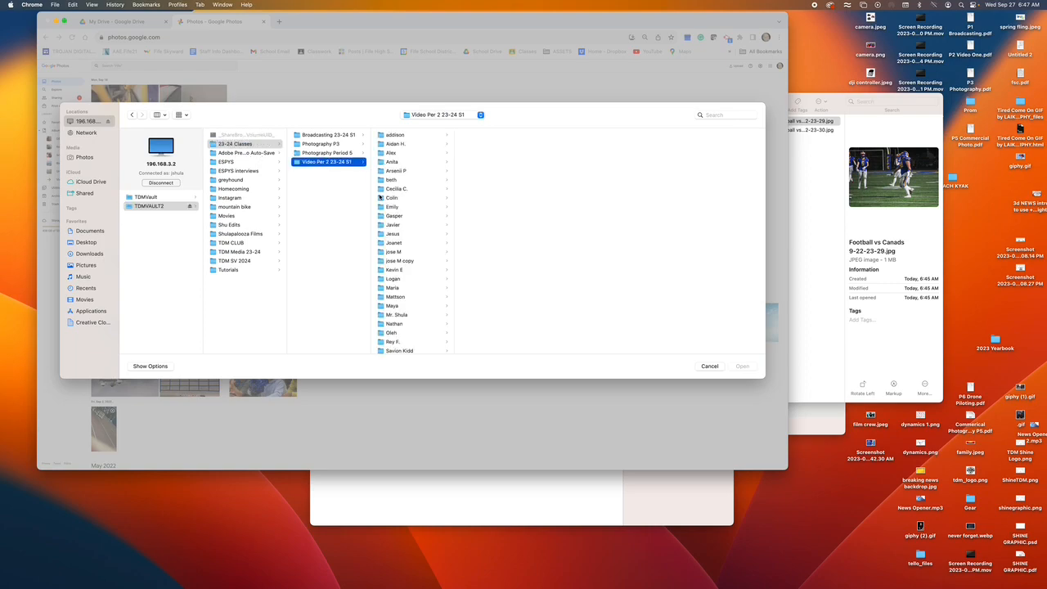
pyautogui.click(413, 314)
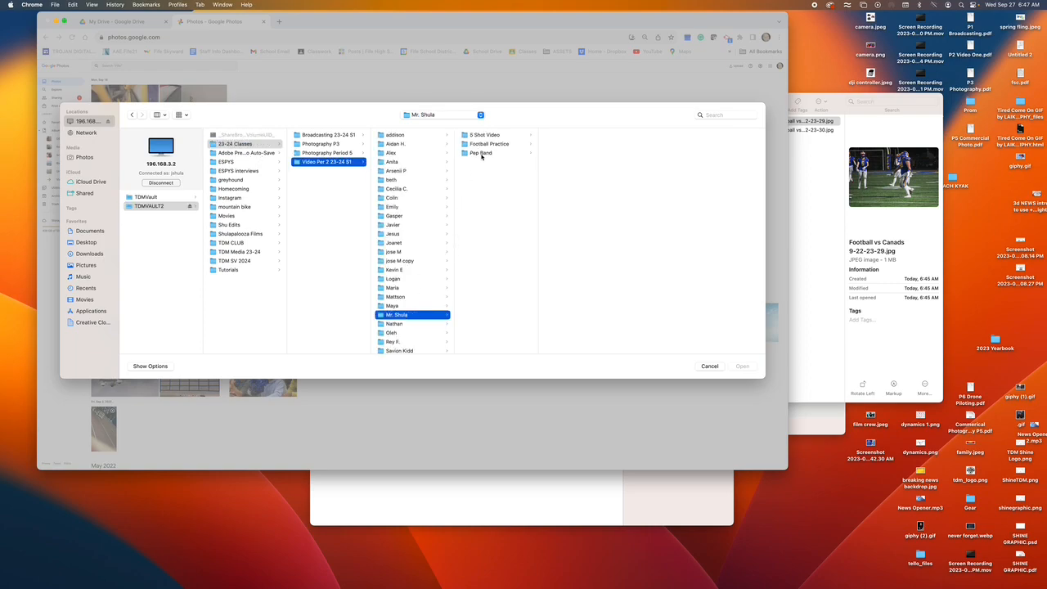
pyautogui.click(485, 147)
pyautogui.moveTo(568, 160); pyautogui.dragTo(556, 133)
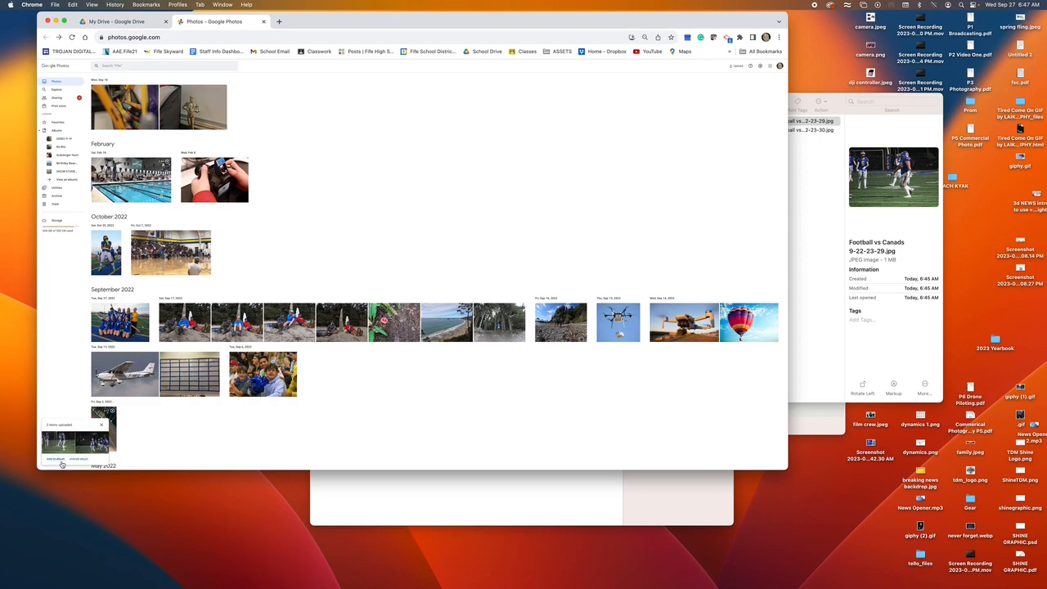
# Step: Add the two uploaded photos to a new album and title it "Football Practice"
pyautogui.click(60, 461)
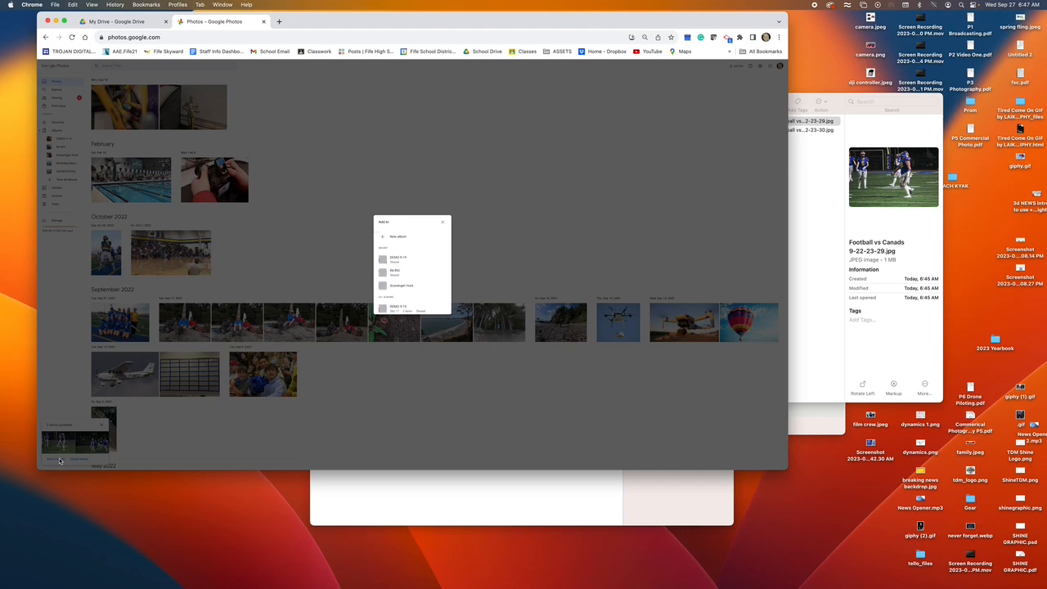
pyautogui.click(398, 236)
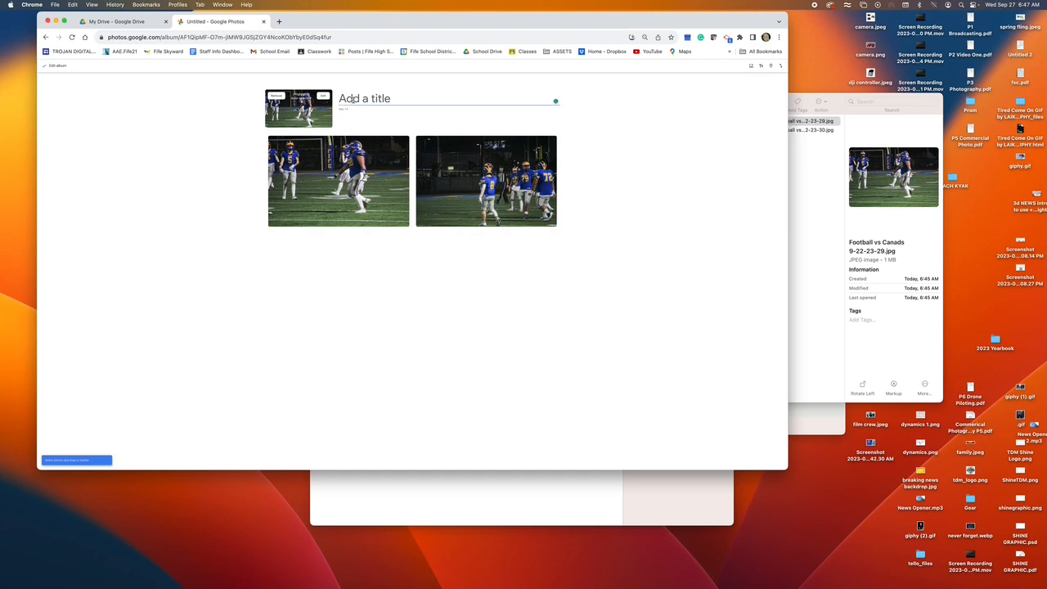
pyautogui.write('Football P')
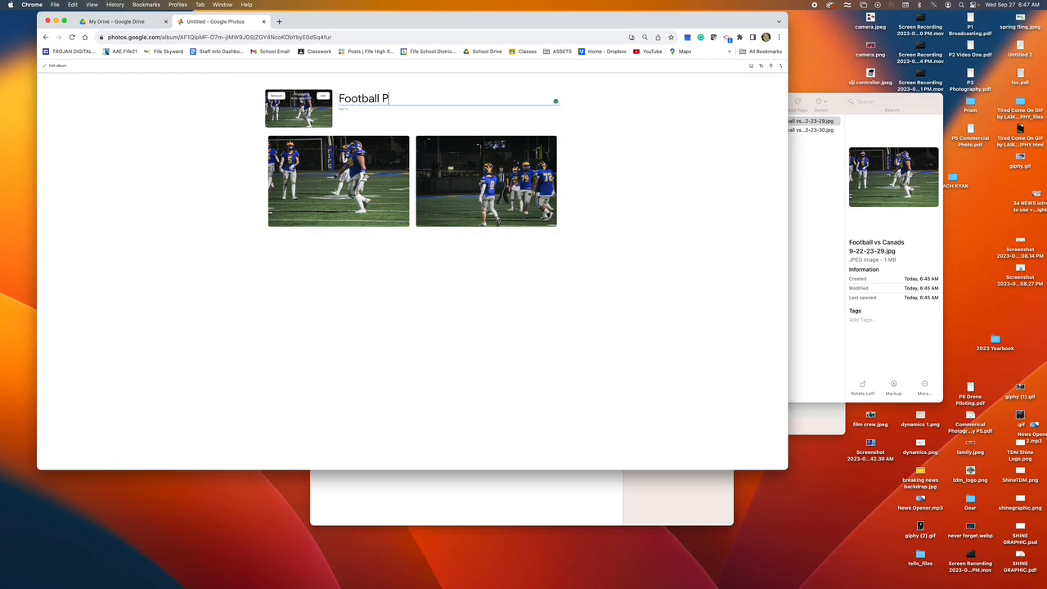
pyautogui.write('ractice')
pyautogui.click(45, 67)
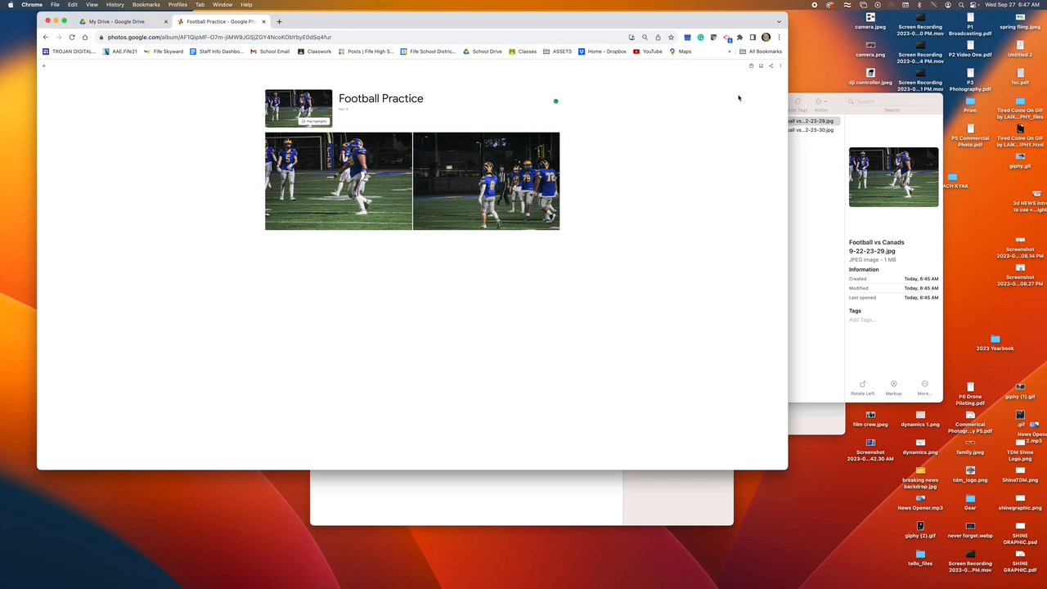
# Step: Create a shareable link for the Football Practice album
pyautogui.click(770, 66)
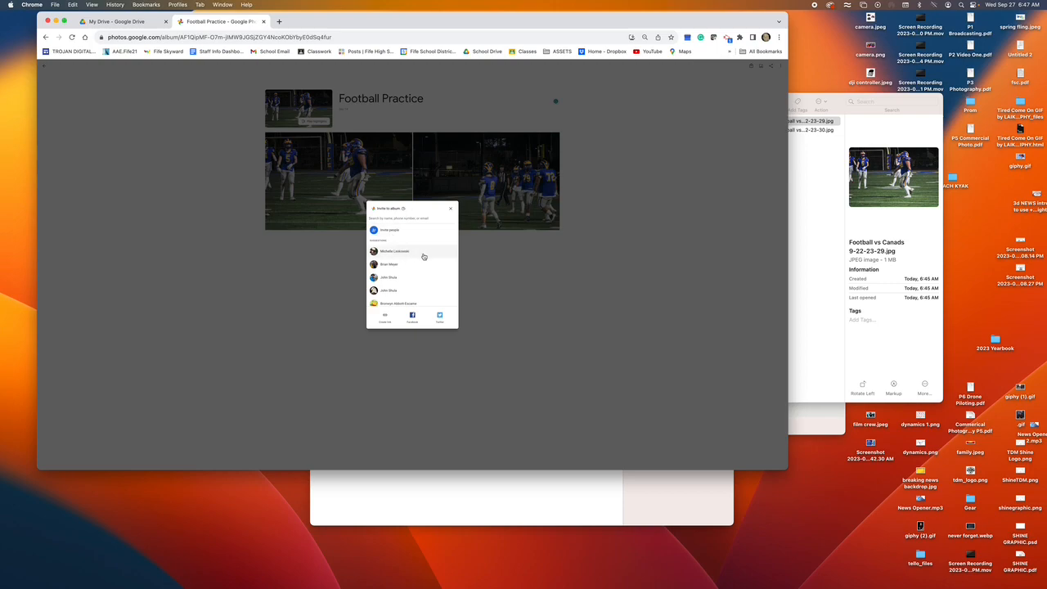
pyautogui.click(384, 317)
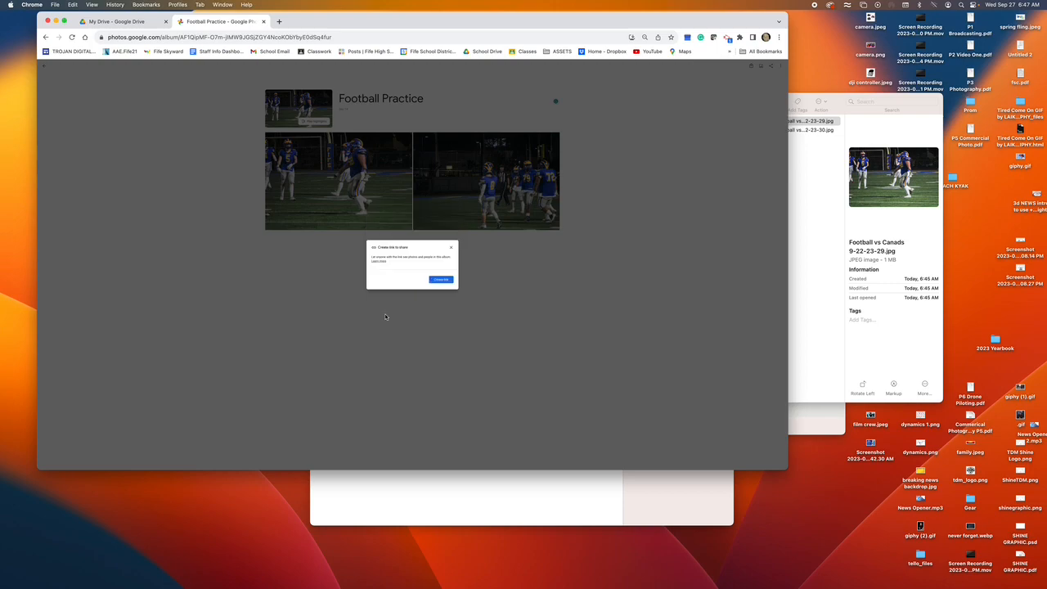
pyautogui.click(441, 281)
pyautogui.click(440, 278)
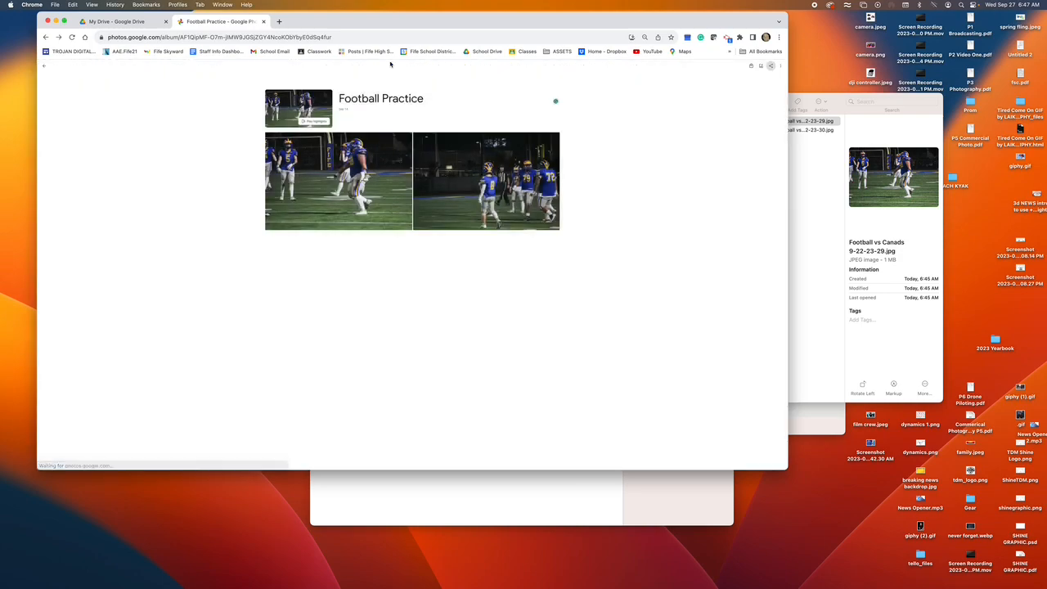
# Step: Go to Google Classroom and open the Classwork page of the Commercial Photography Sem 1 Per 5 class
pyautogui.click(317, 51)
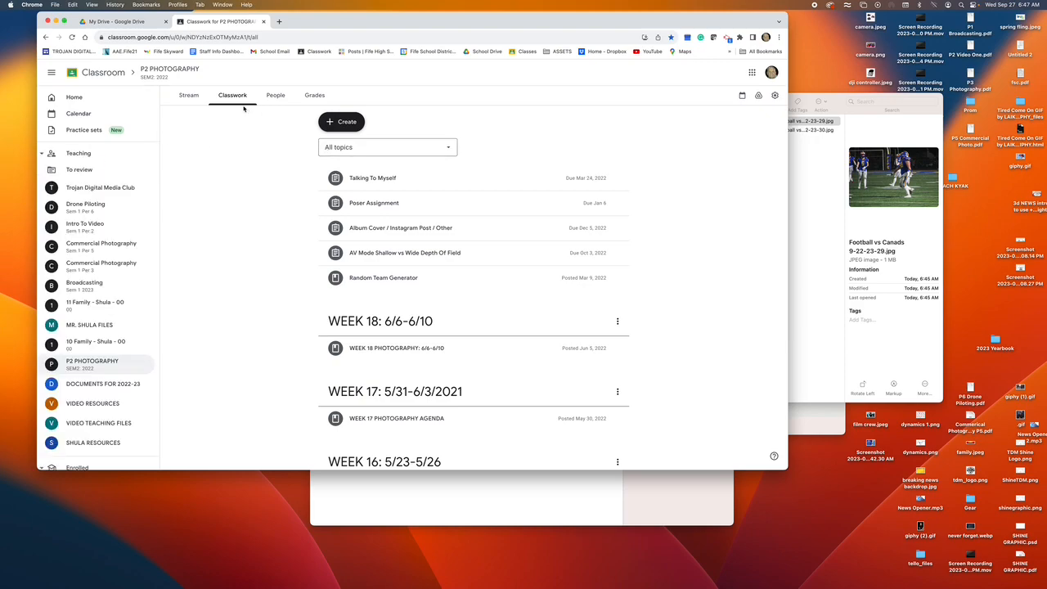
pyautogui.click(98, 72)
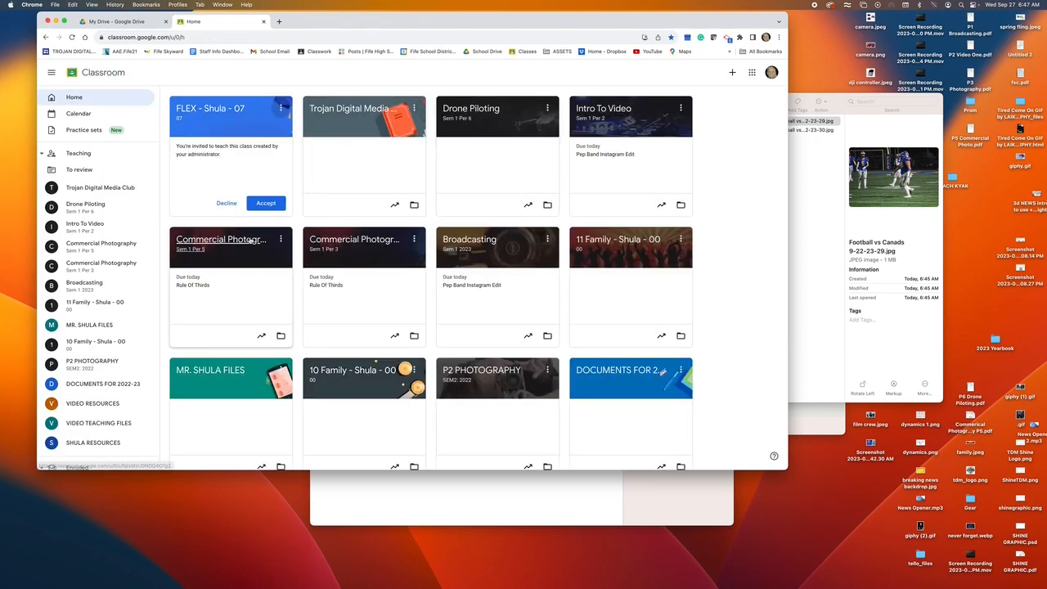
pyautogui.click(250, 240)
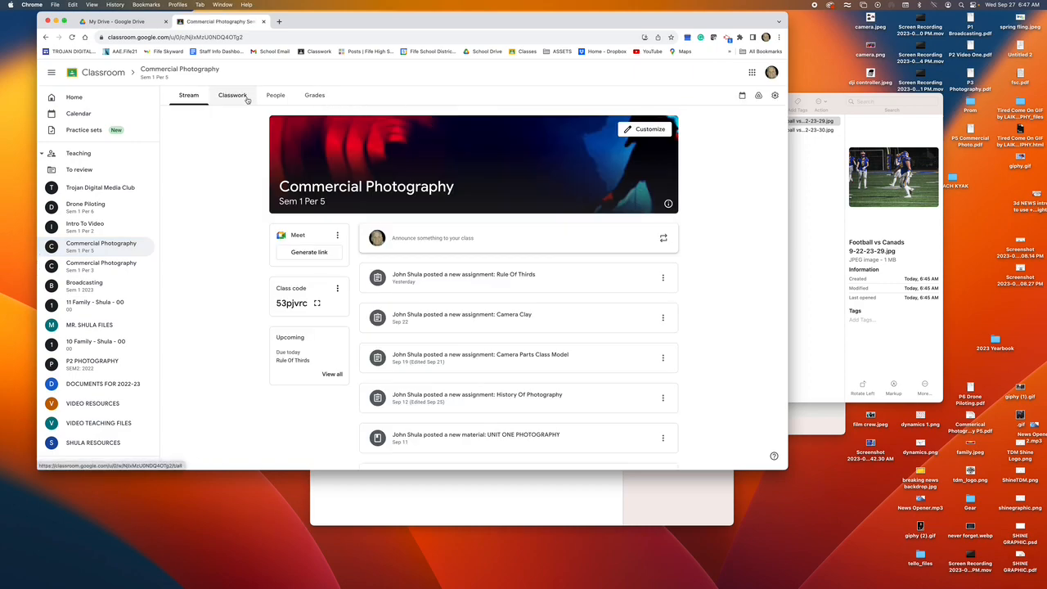
pyautogui.click(244, 97)
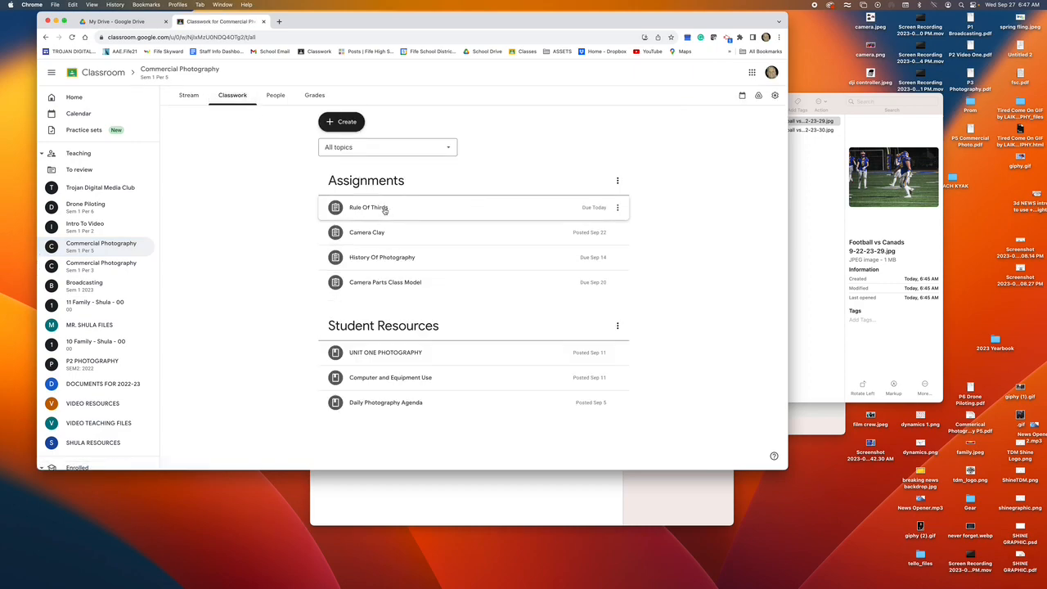
# Step: Expand the Rule Of Thirds assignment and look over its details and the rest of the classwork list
pyautogui.click(383, 209)
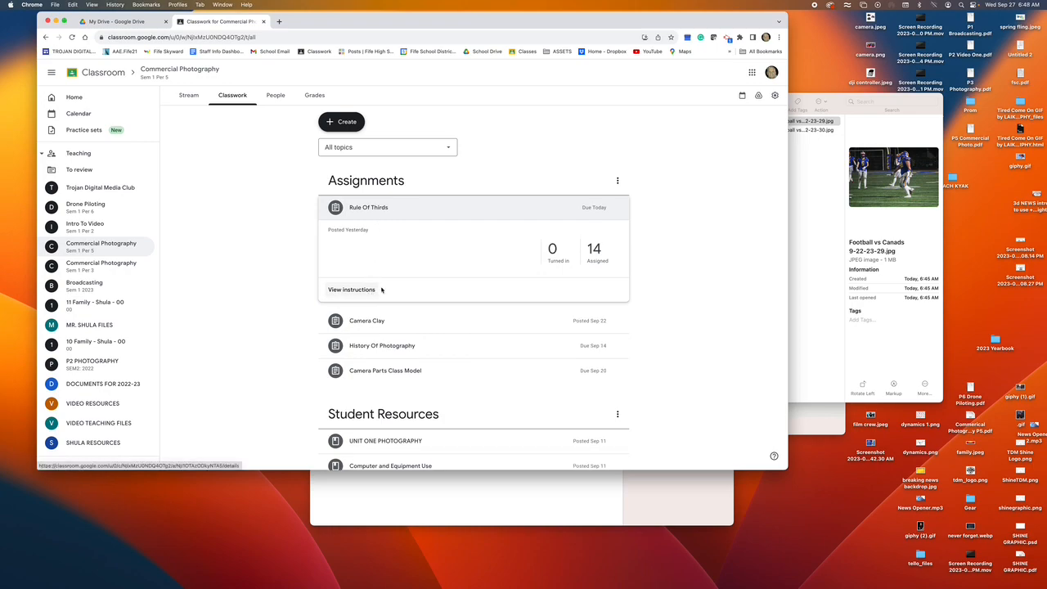
pyautogui.click(383, 208)
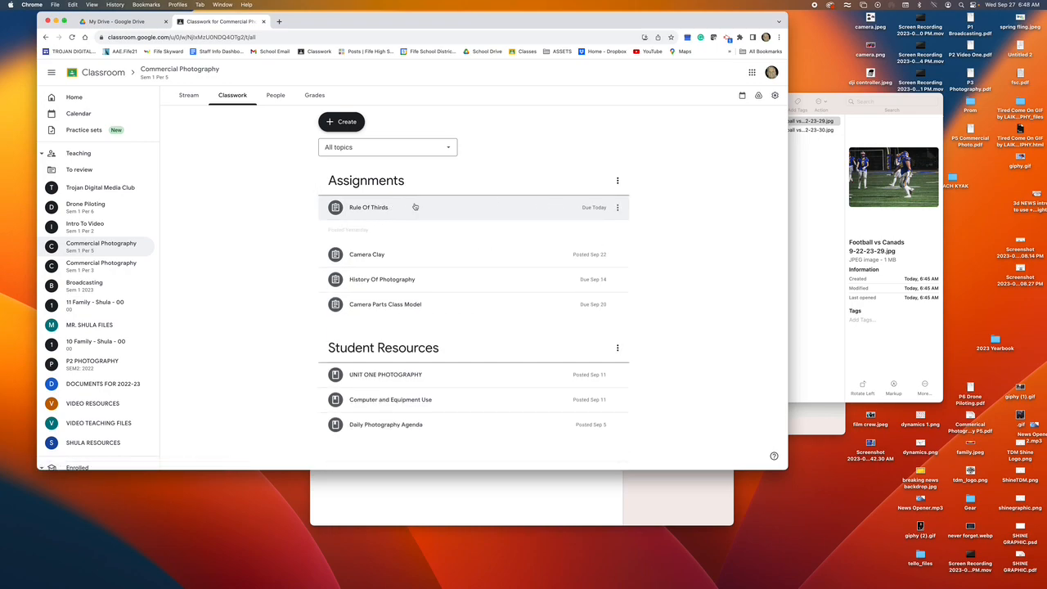
pyautogui.click(391, 210)
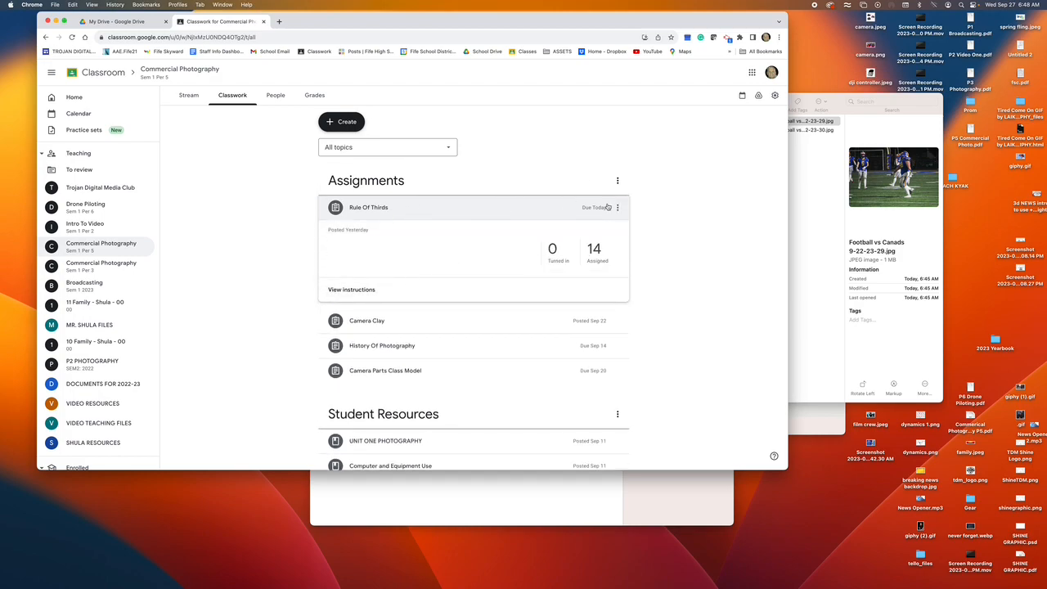
pyautogui.scroll(-2, 606, 204)
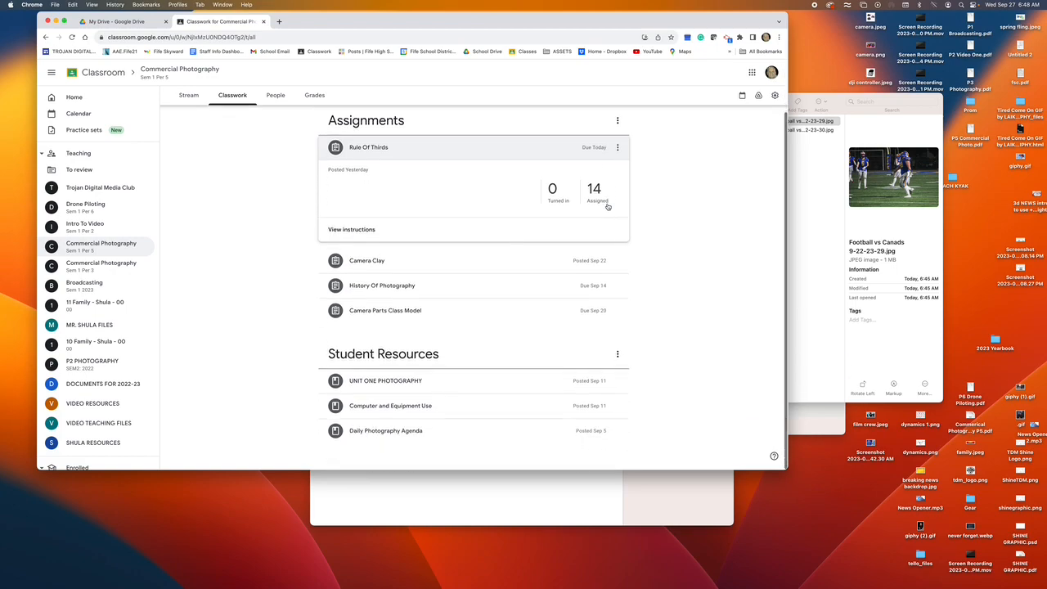
pyautogui.scroll(2, 602, 158)
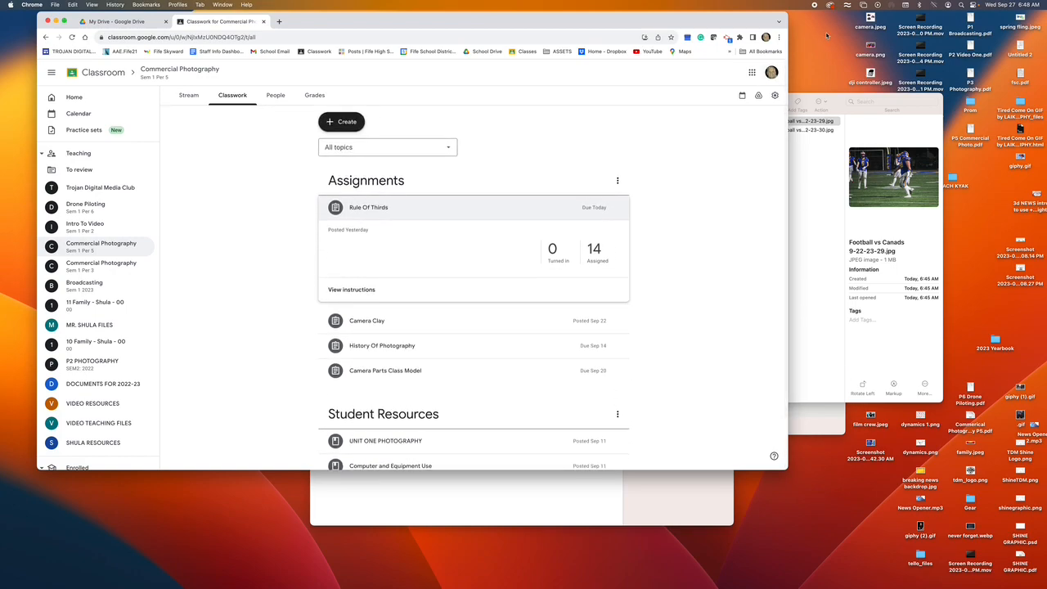